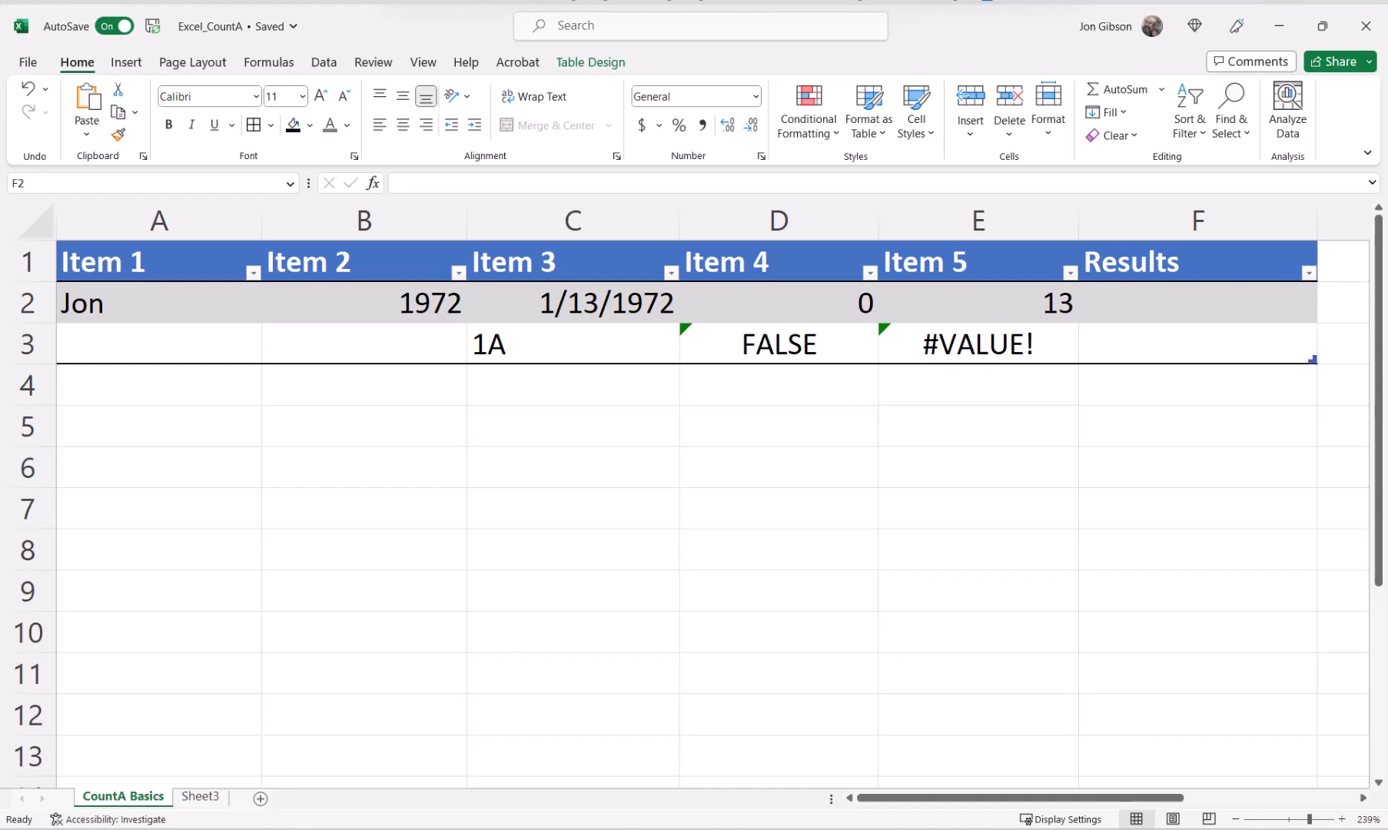
# Step: Enter the formula =COUNTA(A2:E2) in cell F2 of the Results column
pyautogui.write('=counta')
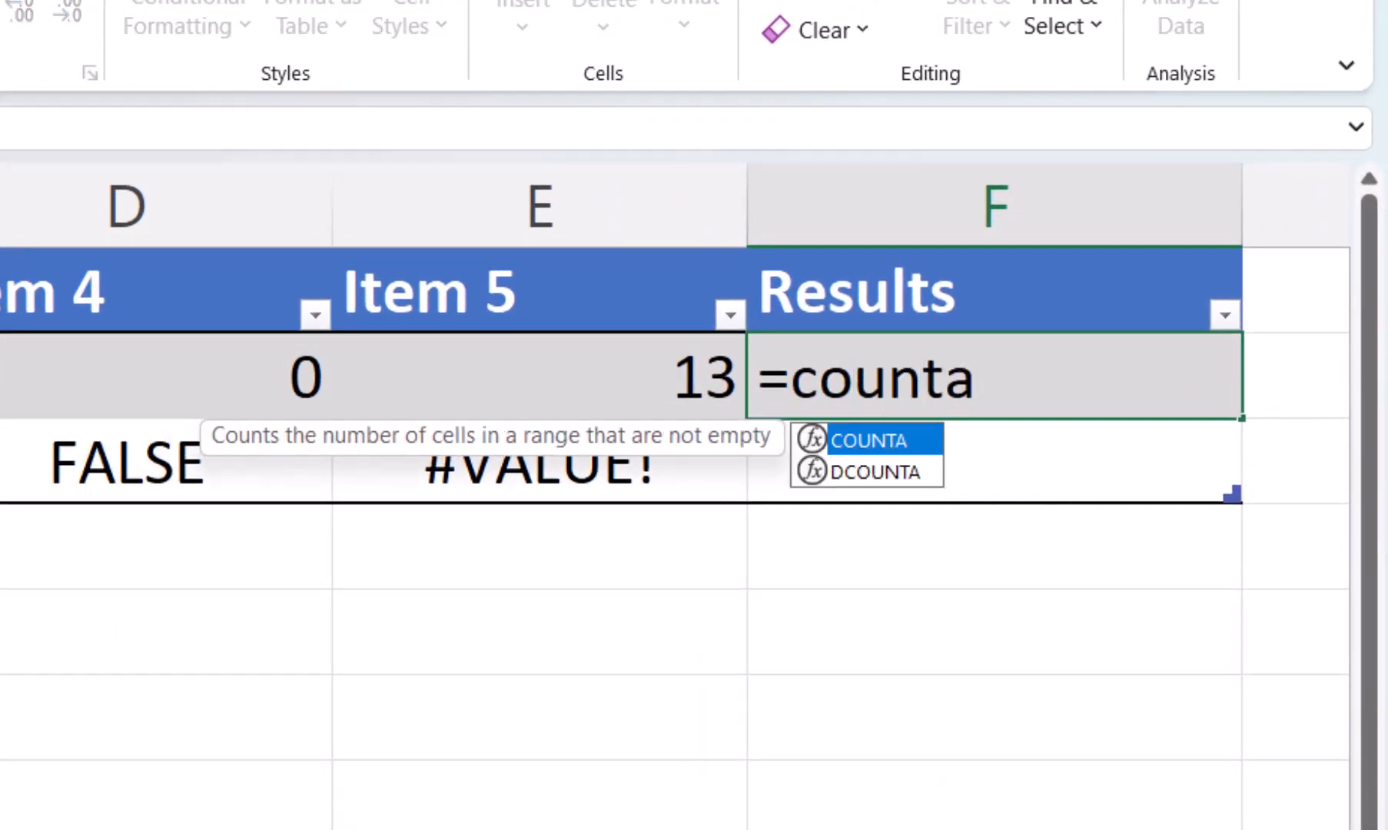
pyautogui.write('(a2:e')
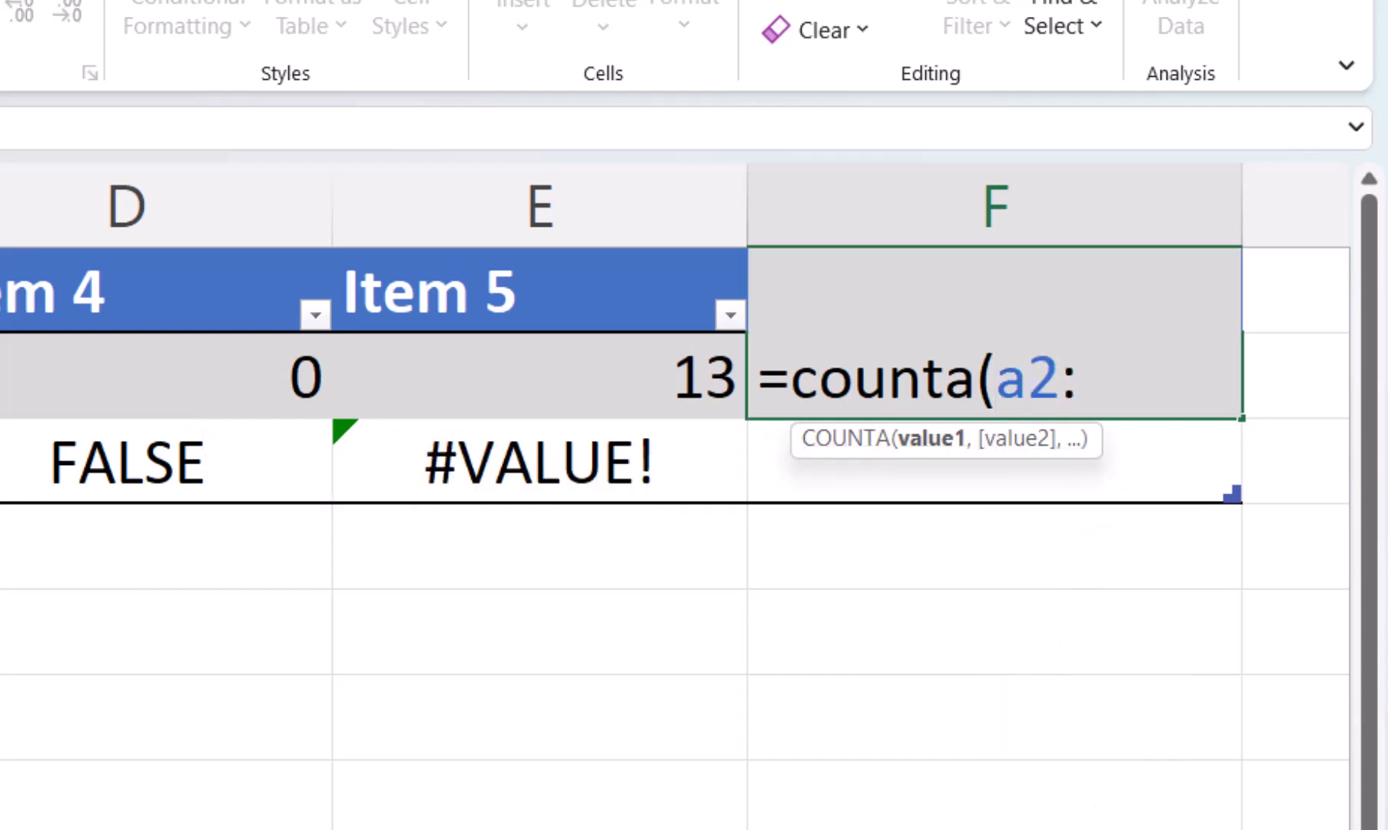
pyautogui.write('2)')
pyautogui.press('Return')
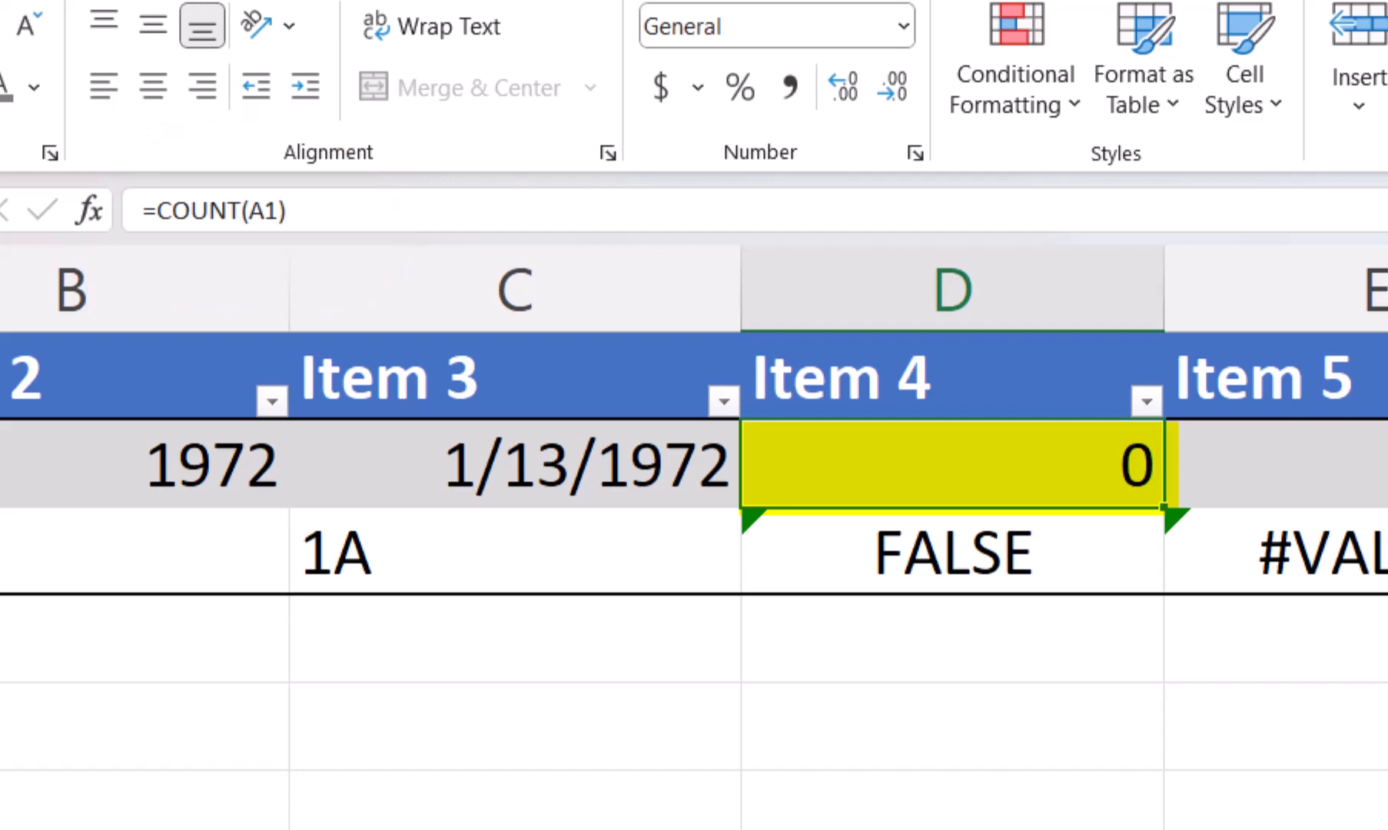
# Step: Examine the contents of E2 and of the blank-looking cells A3 and B3 to see what COUNTA counts
pyautogui.click(1329, 465)
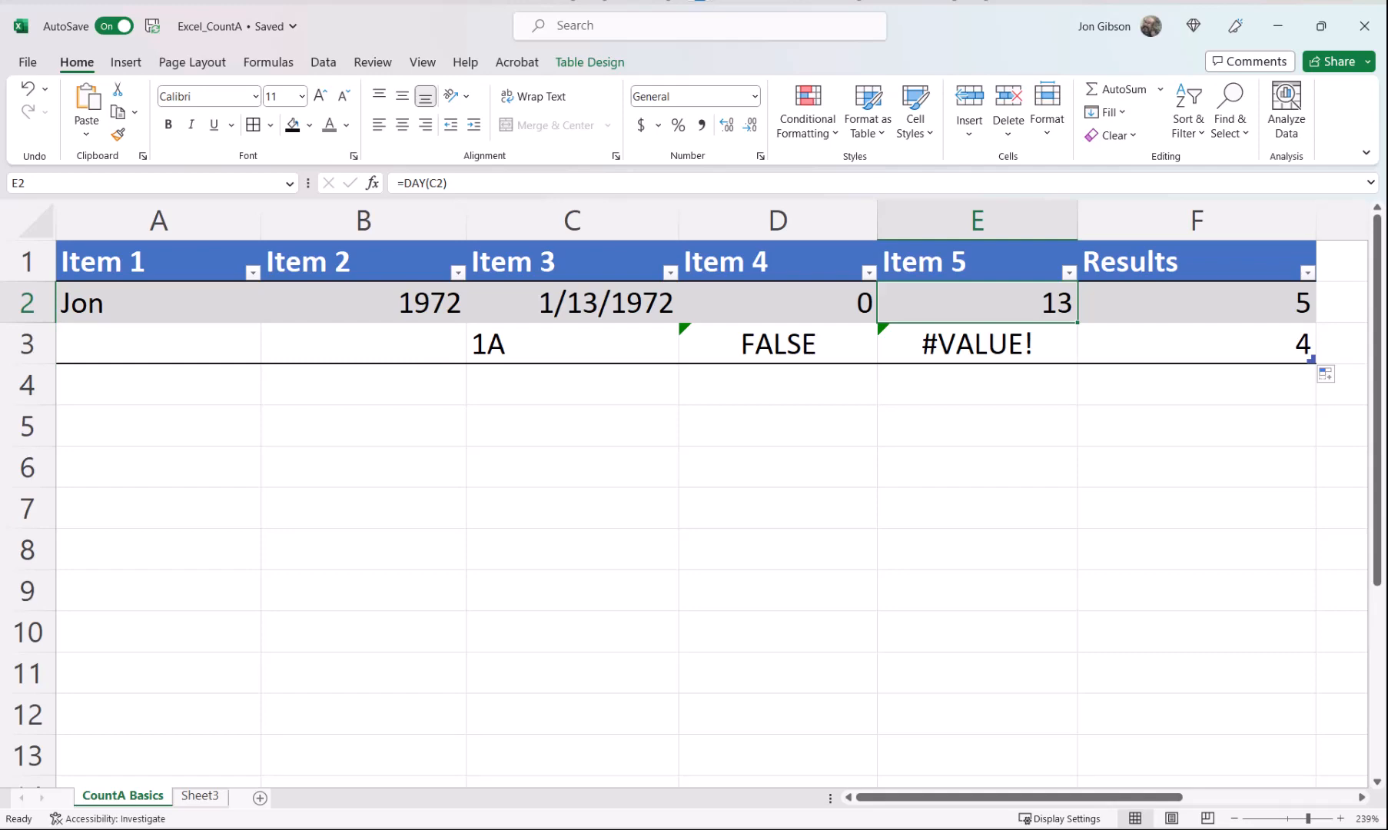
pyautogui.hotkey('ctrl', 'Home')
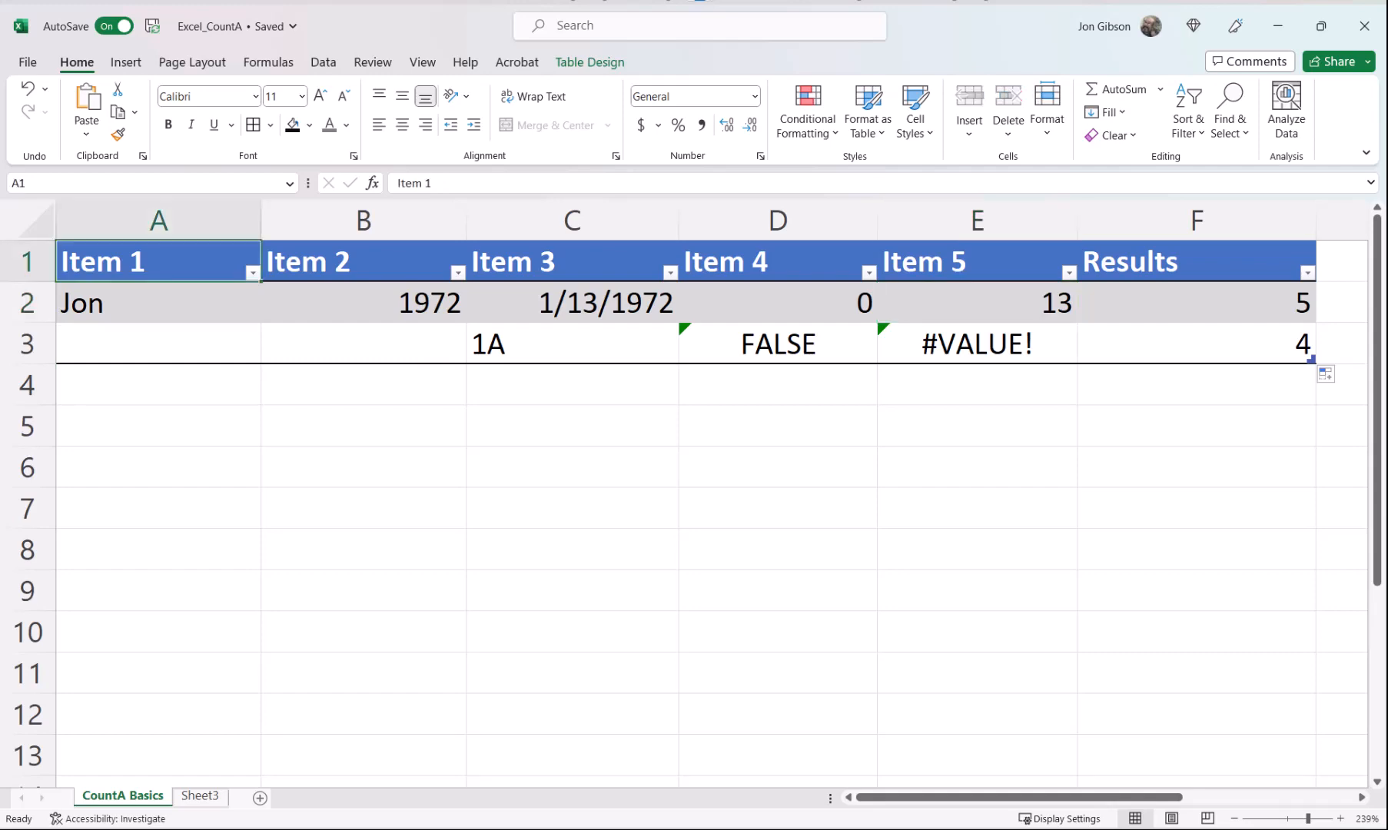
pyautogui.click(158, 343)
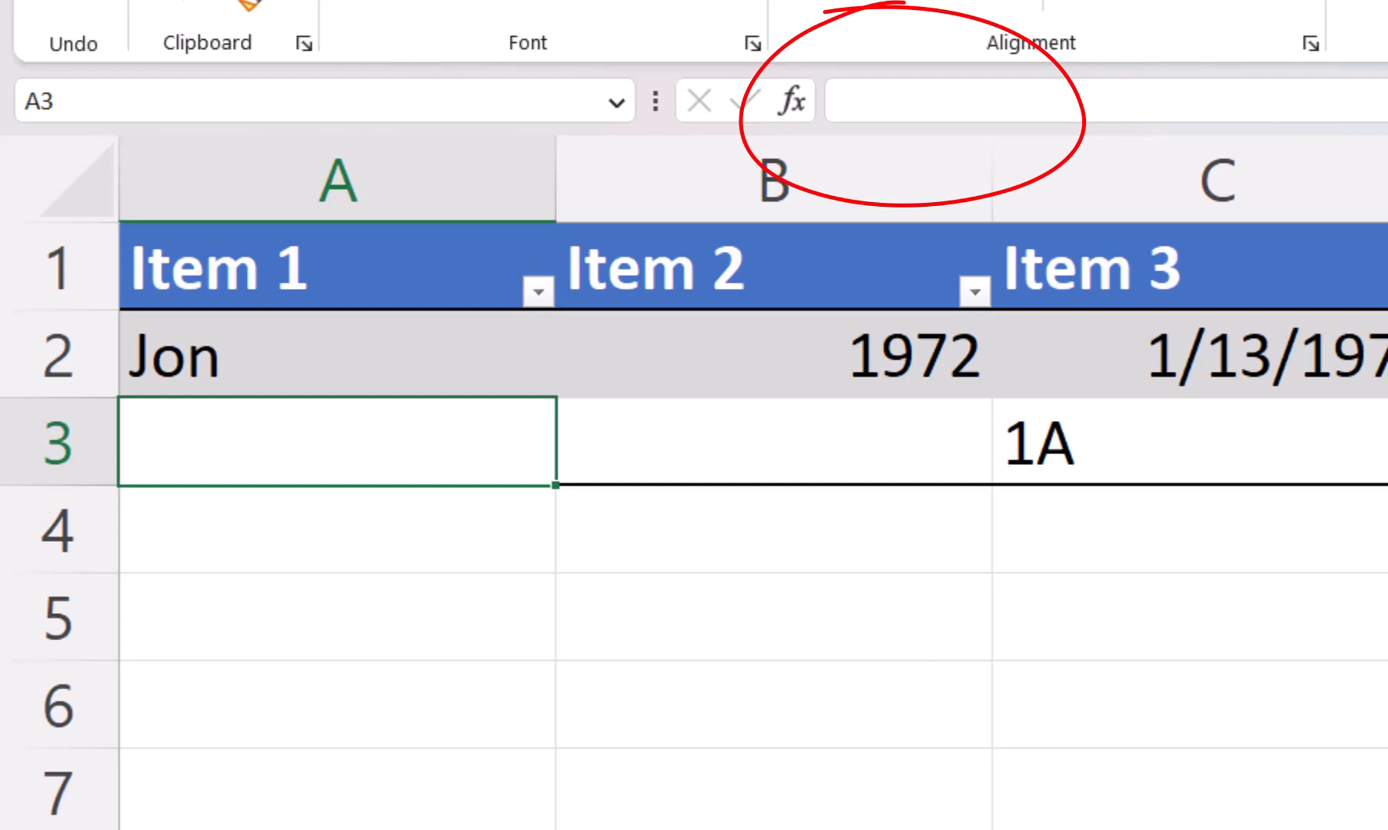
pyautogui.click(774, 441)
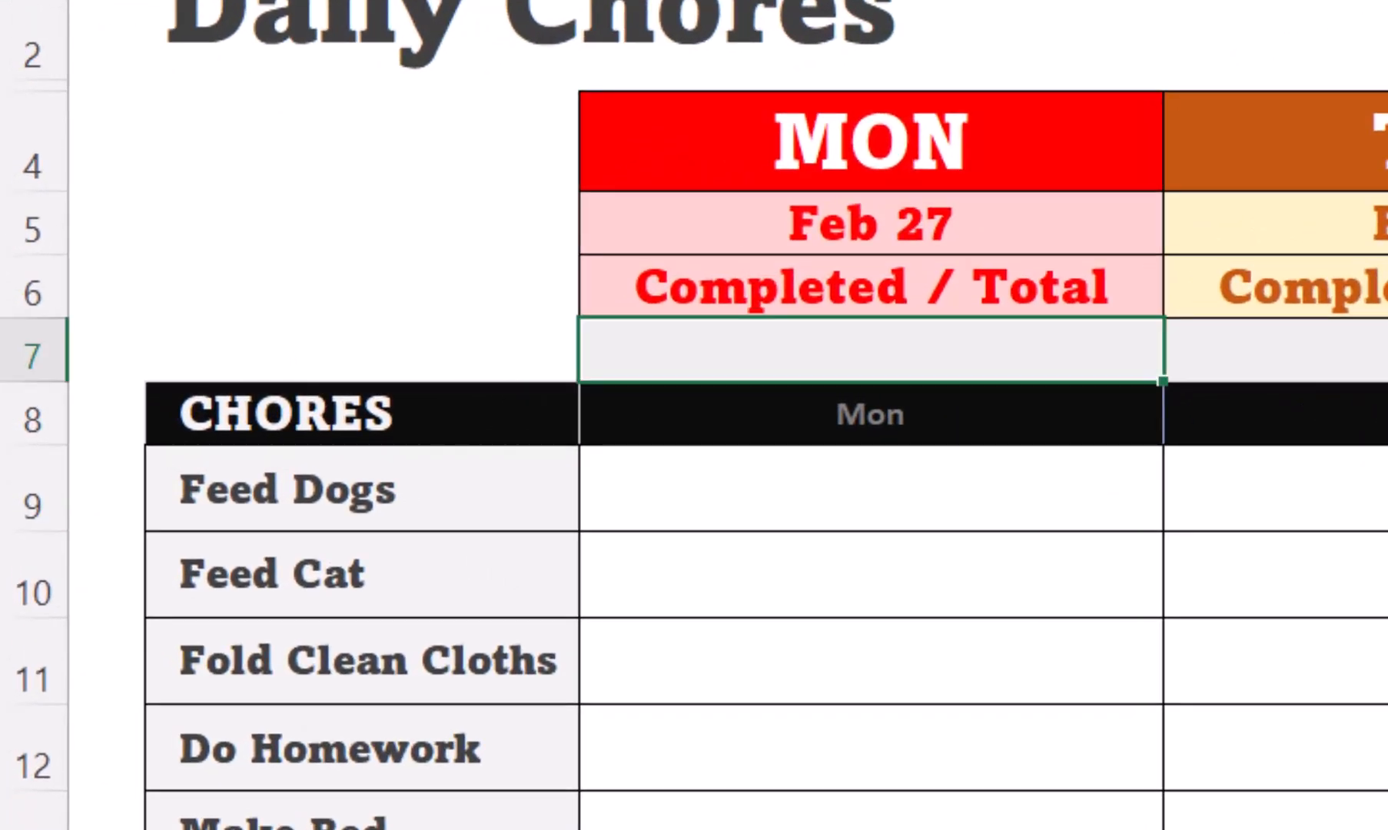
# Step: Enter =CONCAT(COUNTA(C9:C15)," / ",ROWS(Chores[Mon])) in cell C7 under Monday's Completed / Total heading on the Daily Chores sheet
pyautogui.write('=concat')
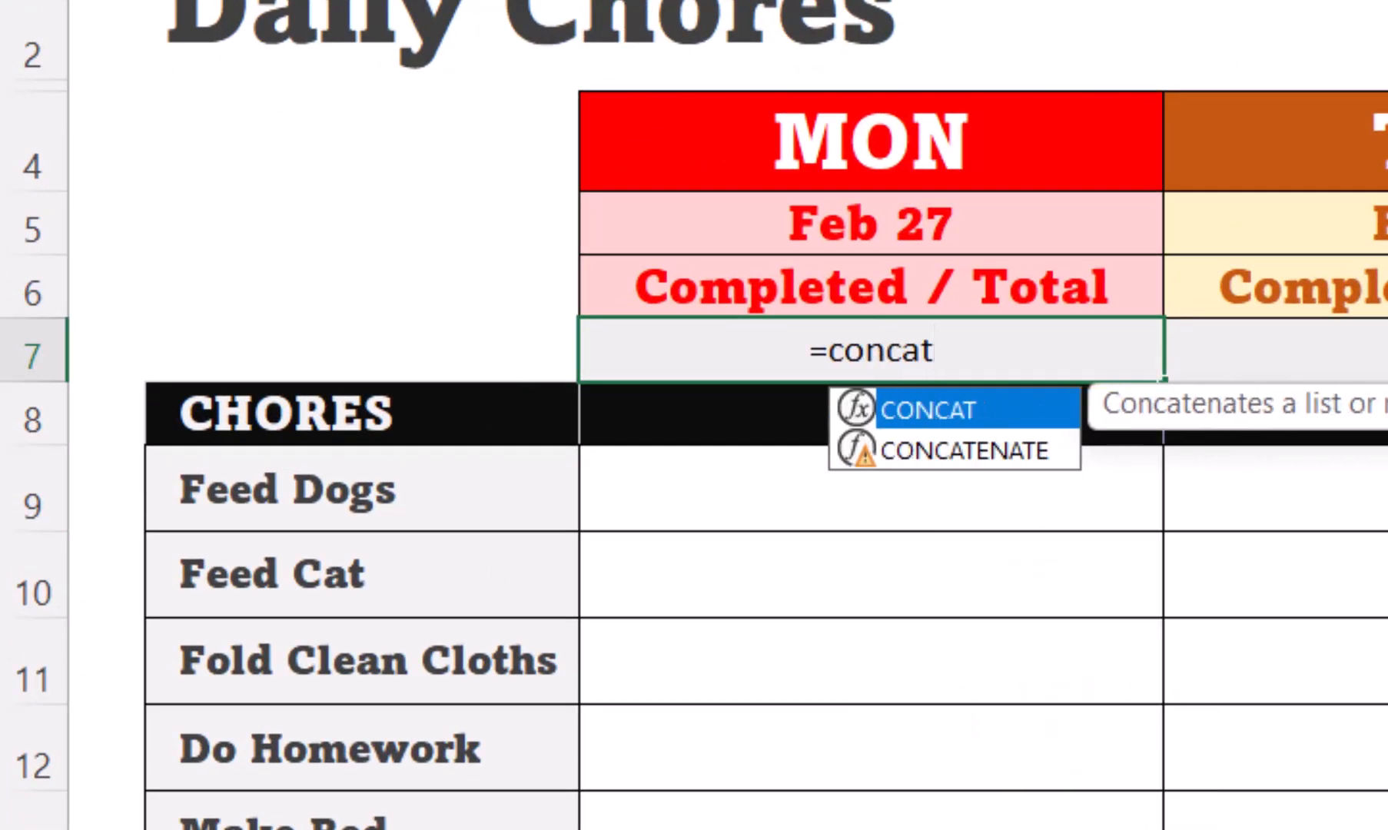
pyautogui.write('(count')
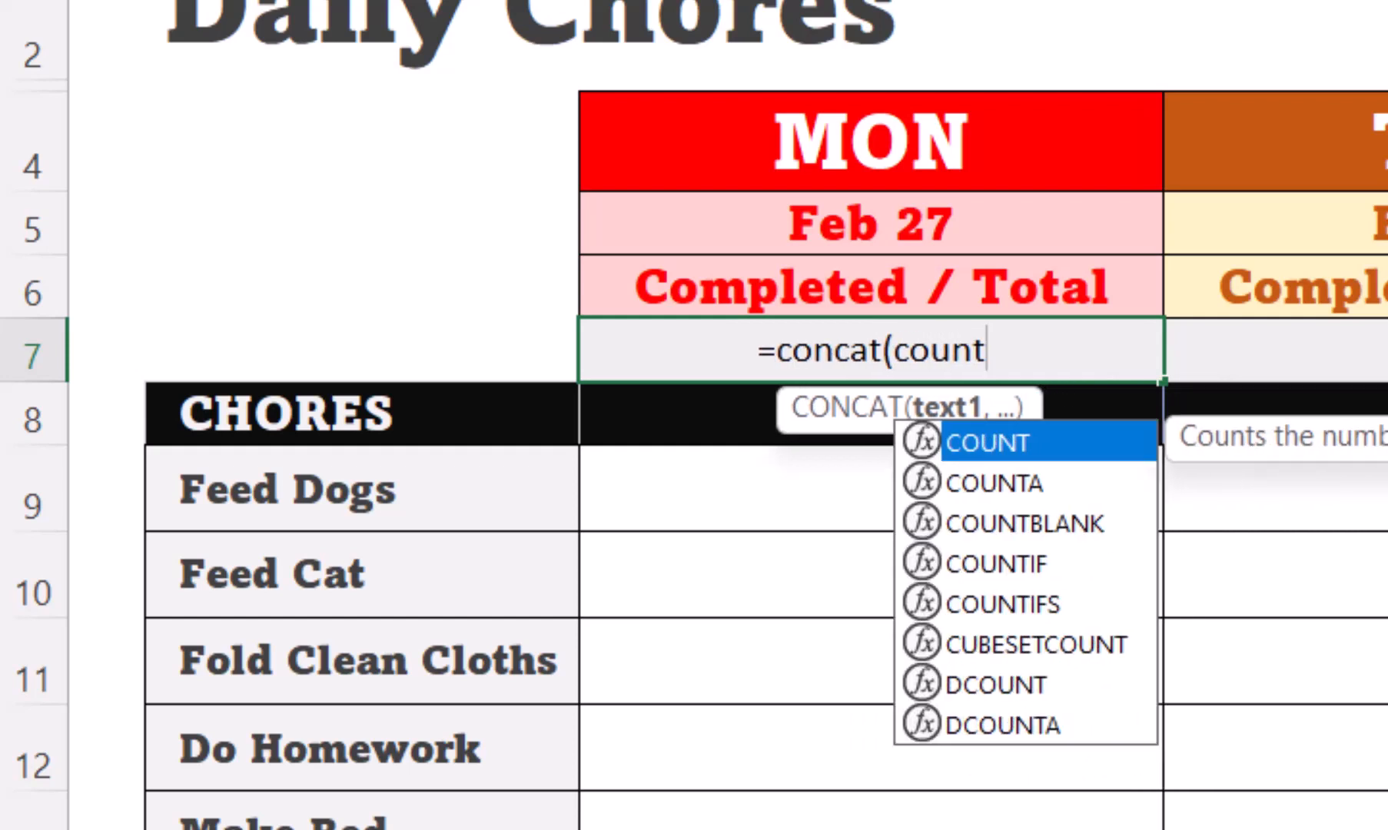
pyautogui.write('a(')
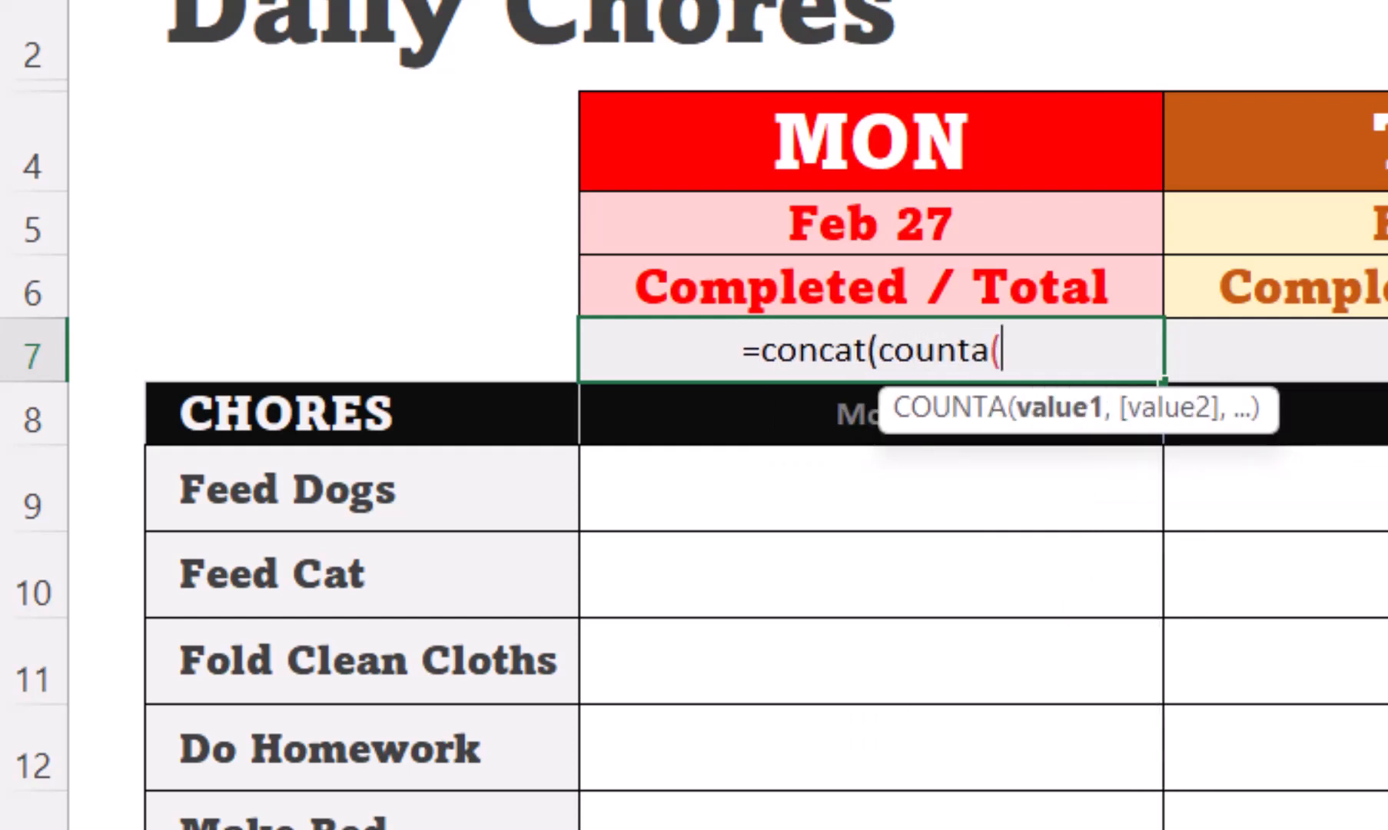
pyautogui.write('c9:c')
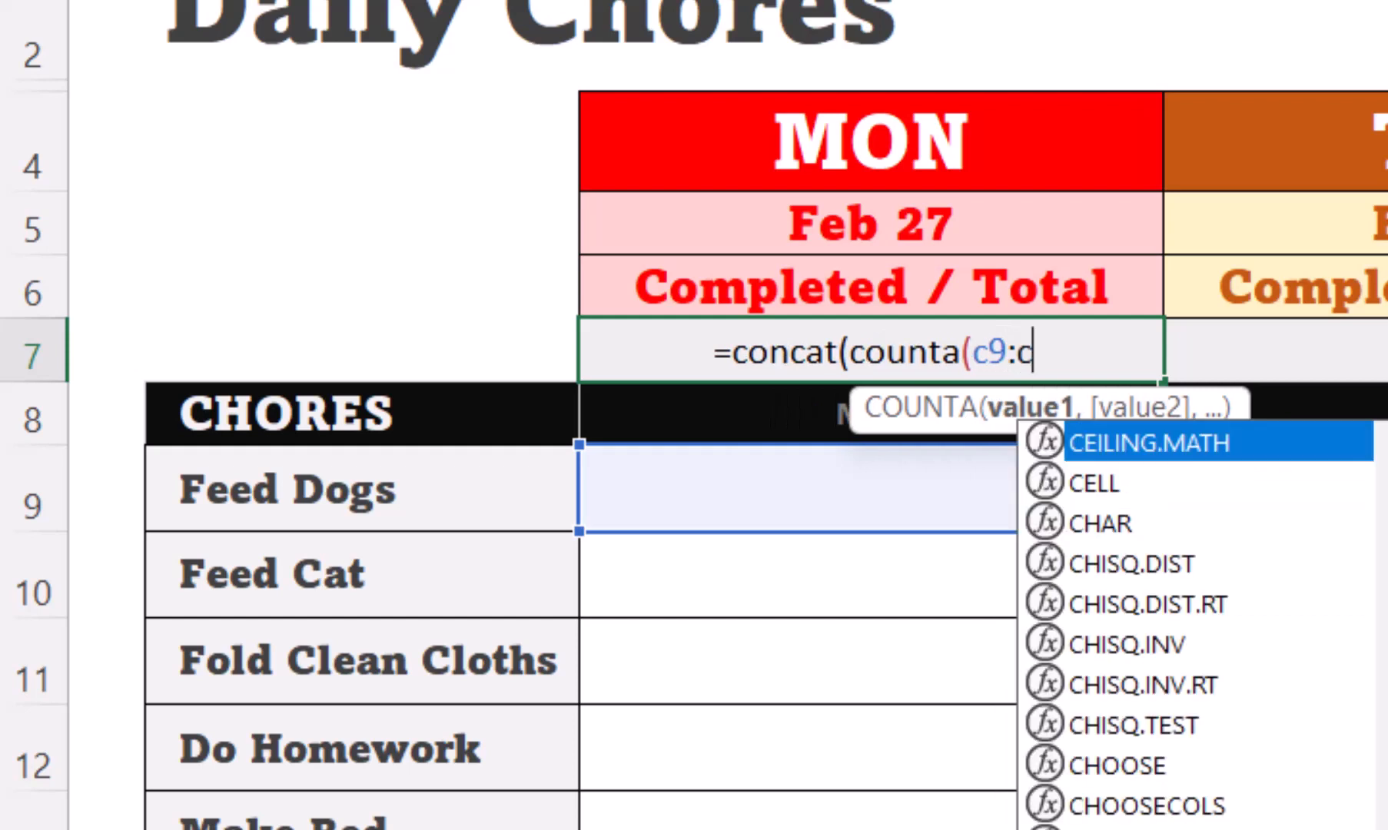
pyautogui.write('15)')
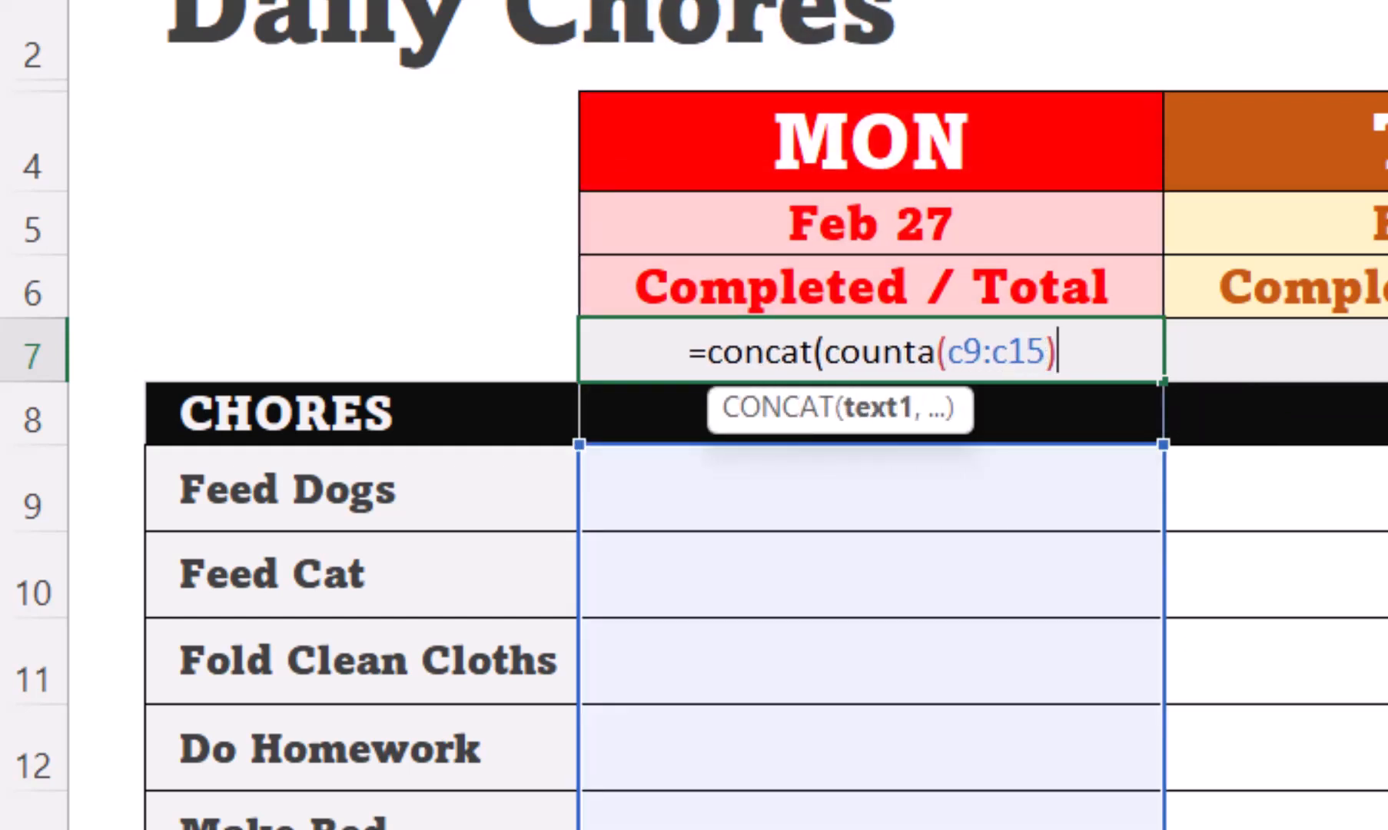
pyautogui.write(',"')
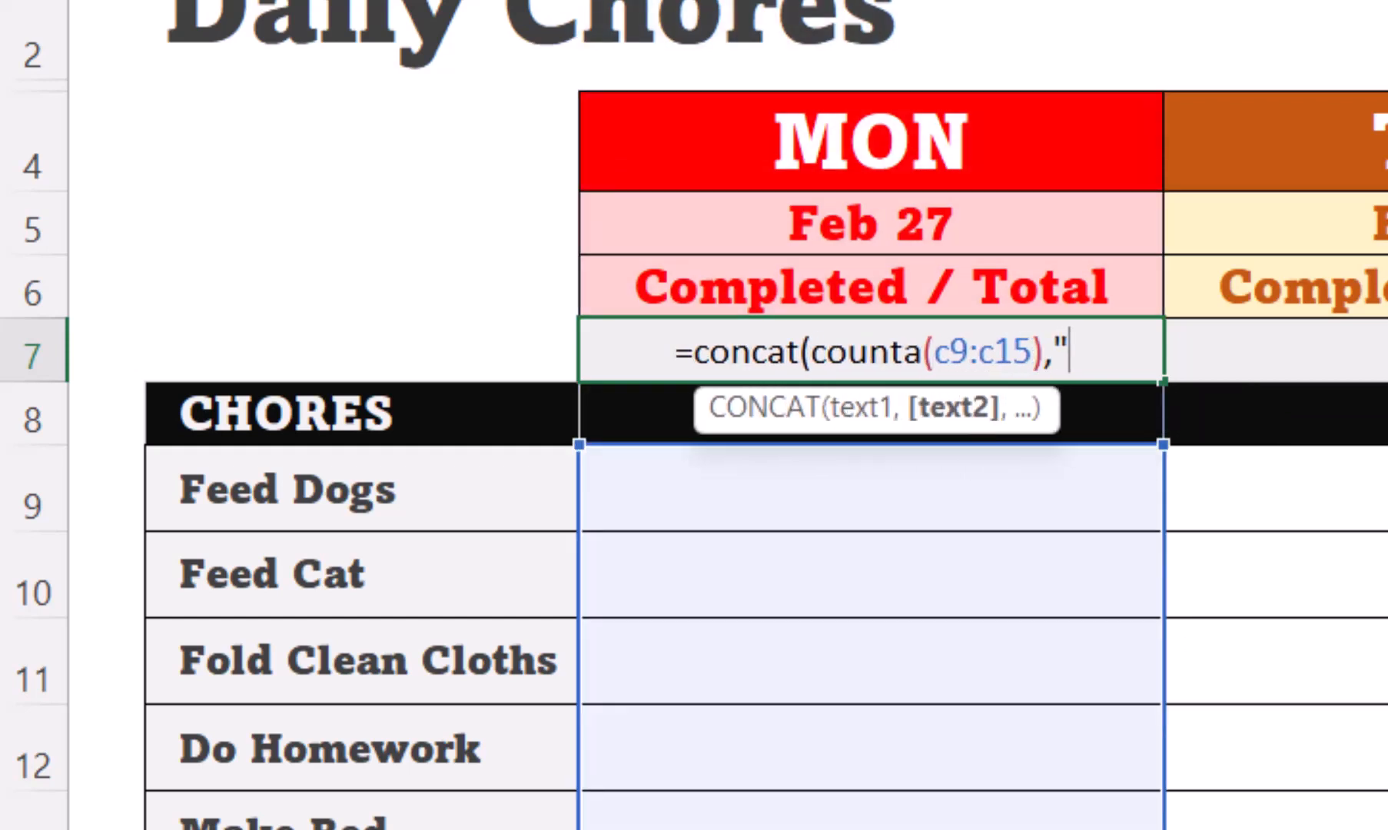
pyautogui.write(' /')
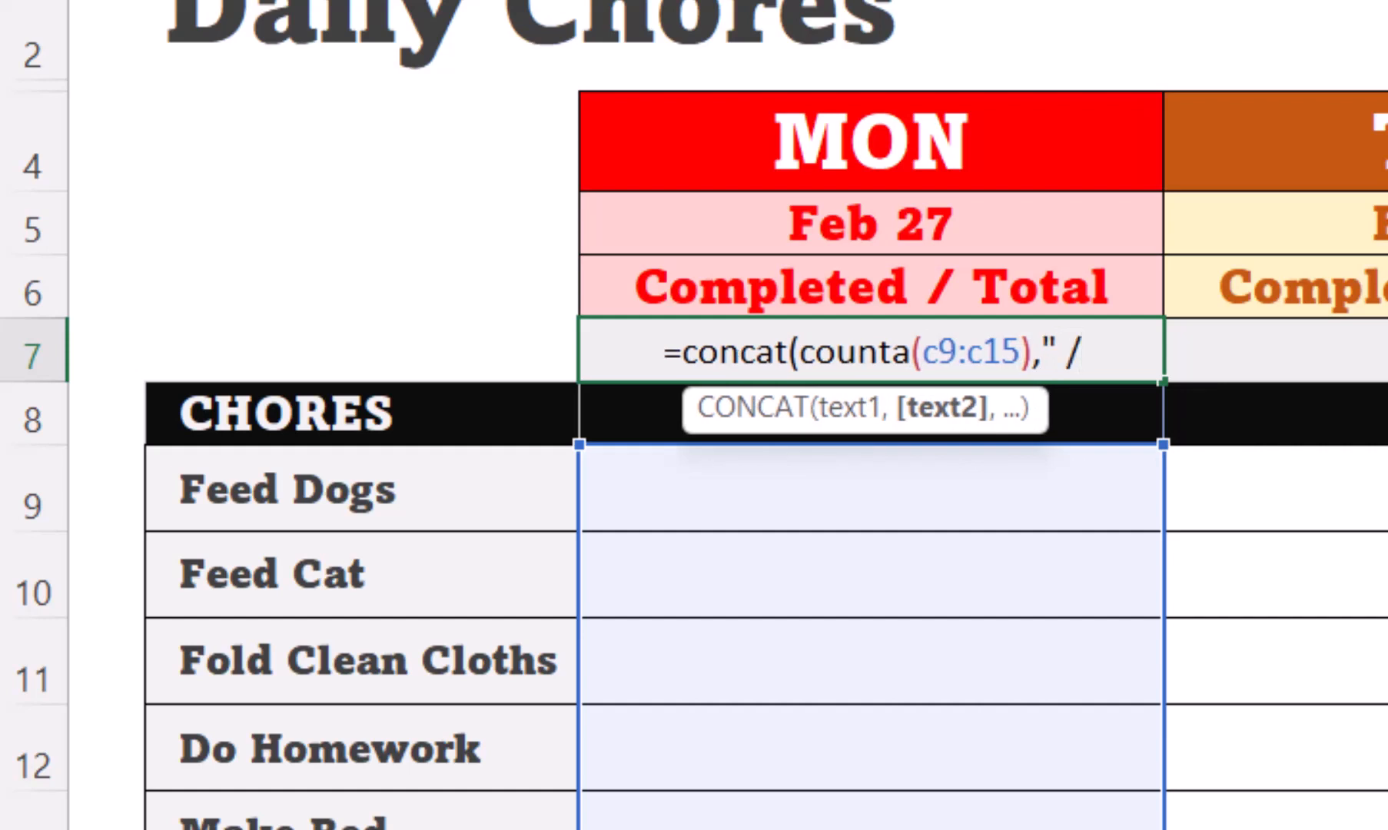
pyautogui.write(' "')
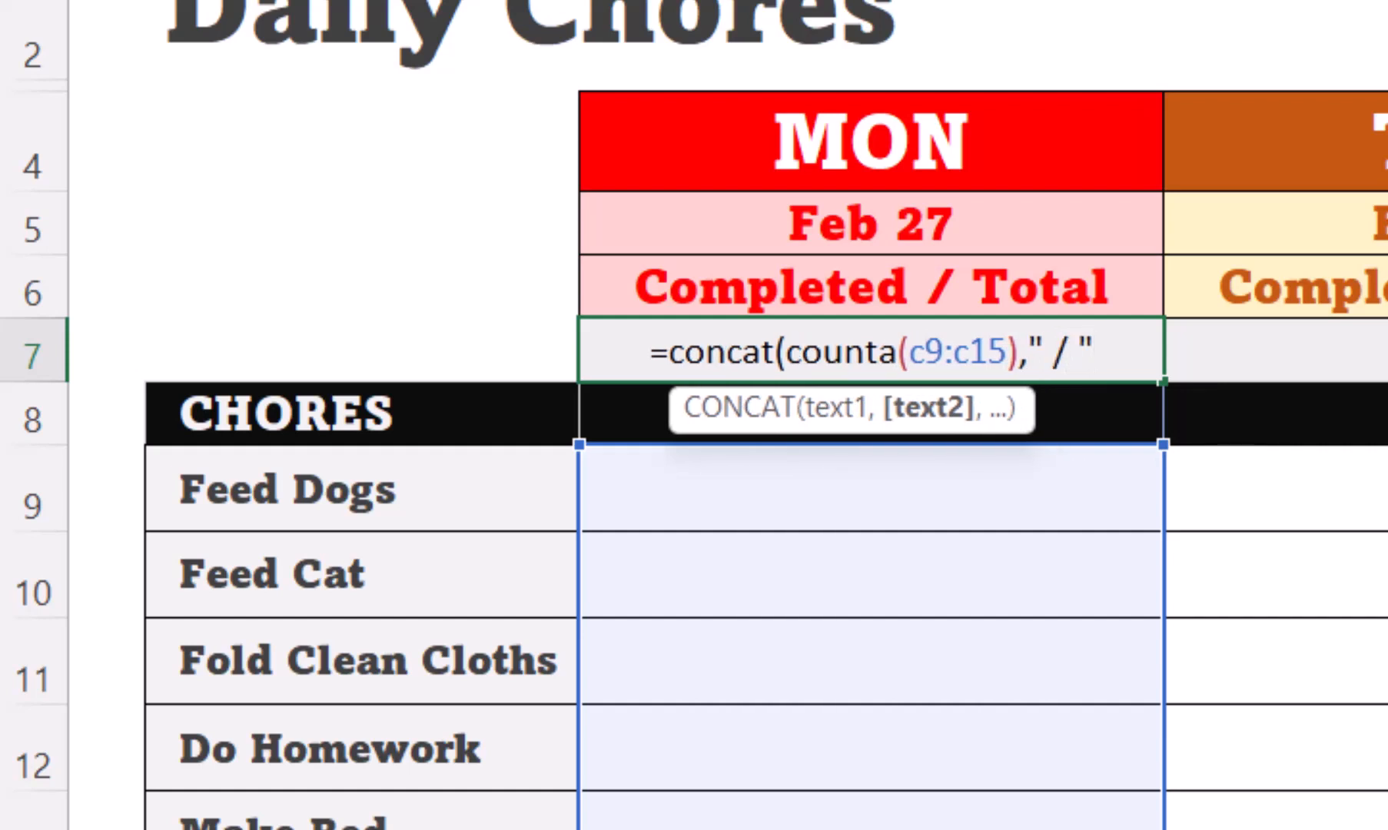
pyautogui.write(',rows(')
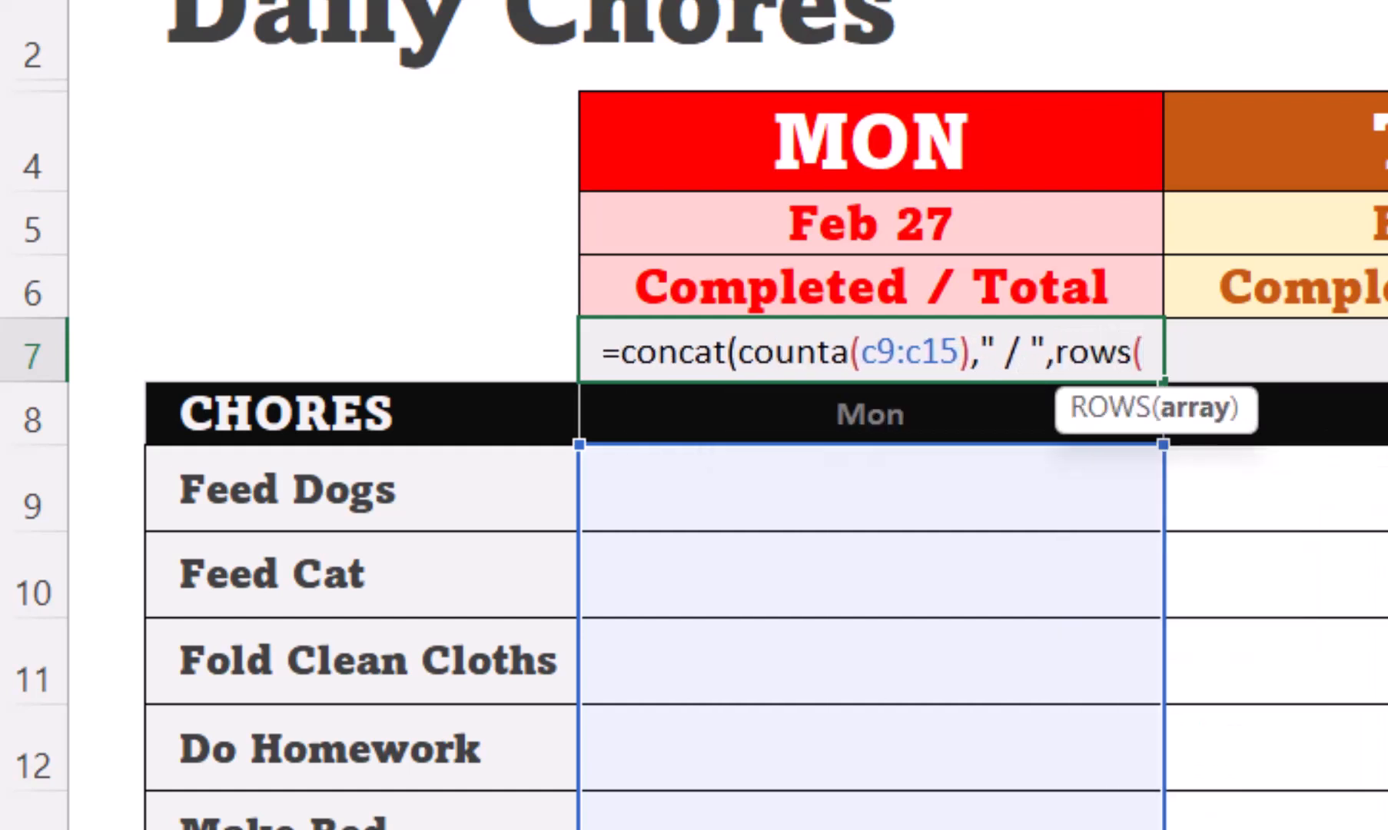
pyautogui.write('chores')
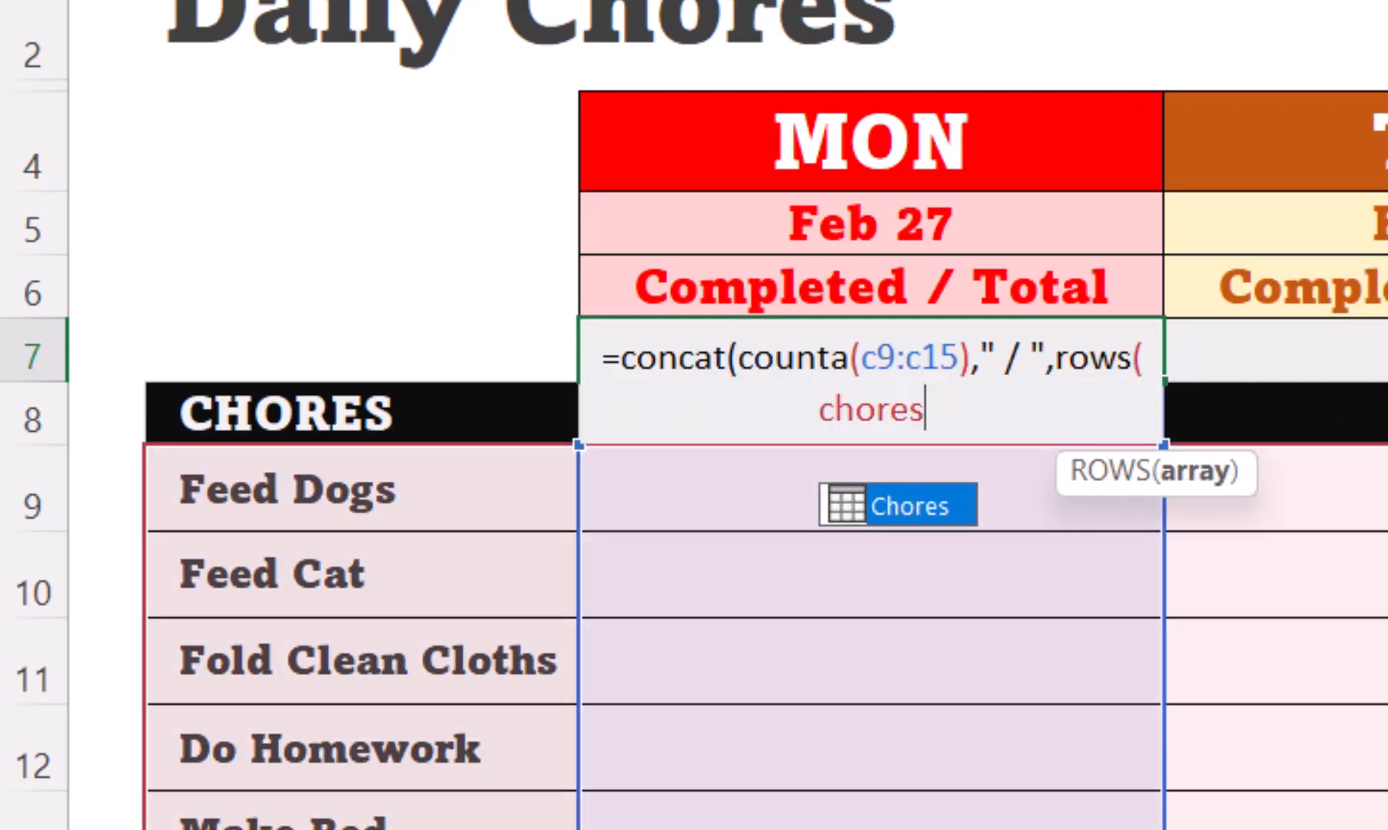
pyautogui.write('[mon')
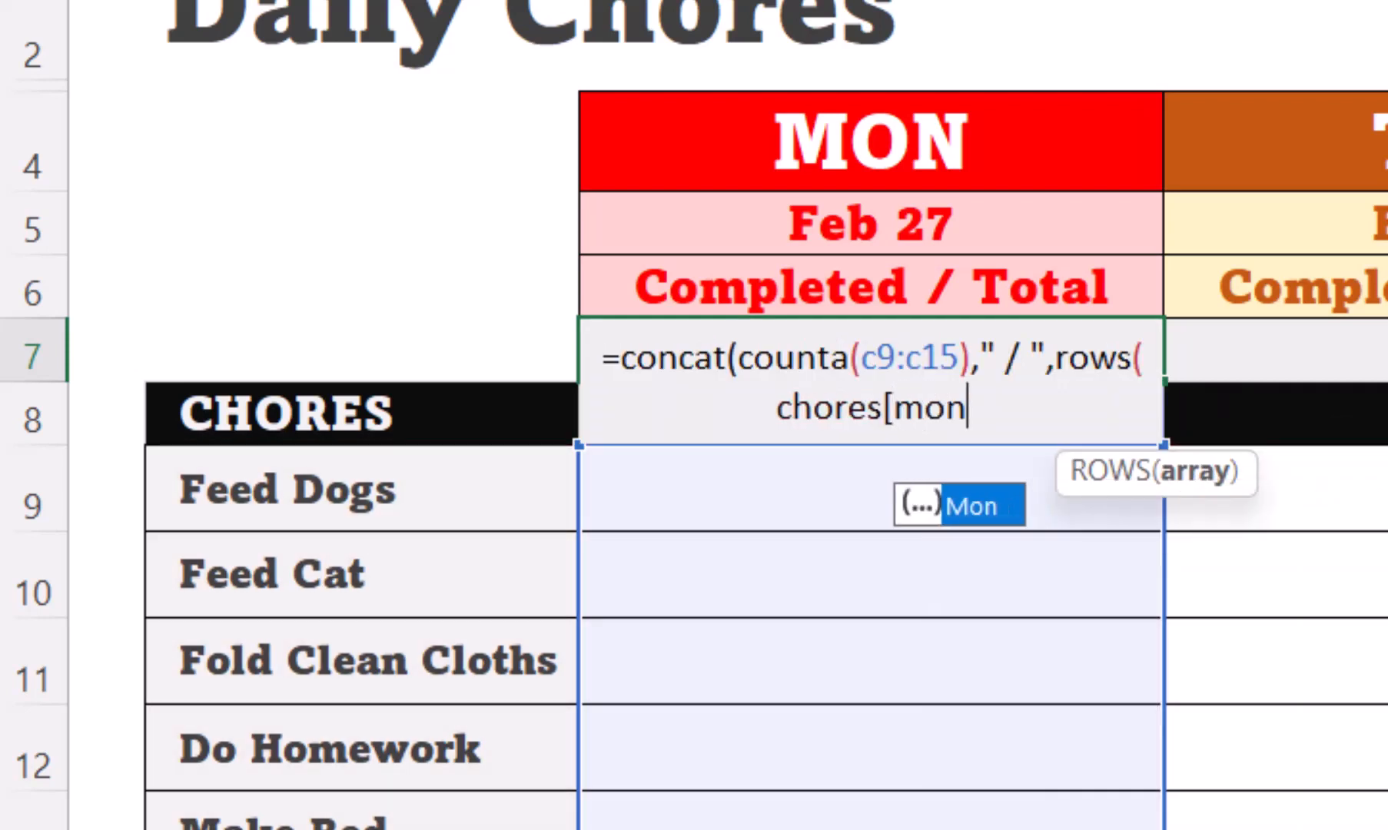
pyautogui.write('])')
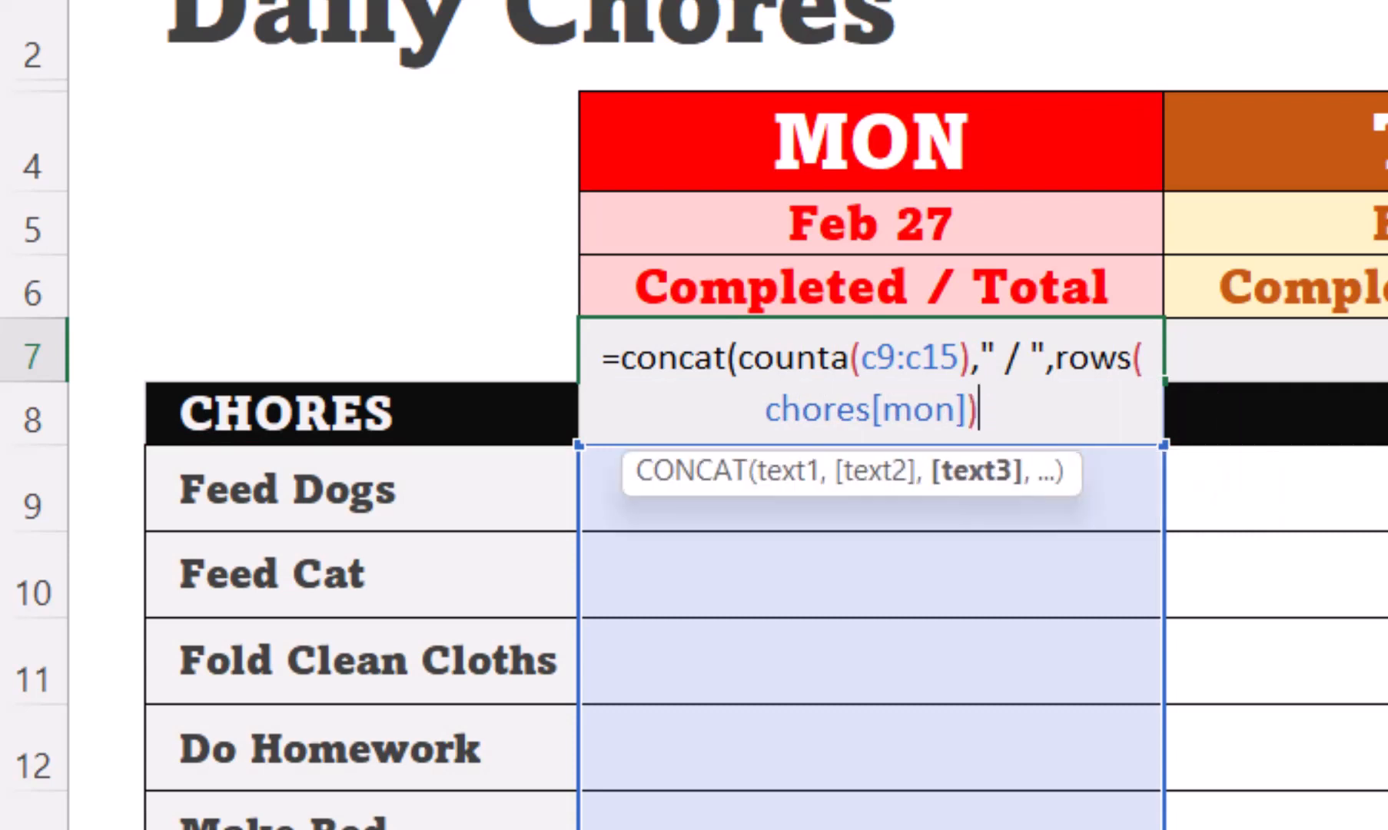
pyautogui.write(')')
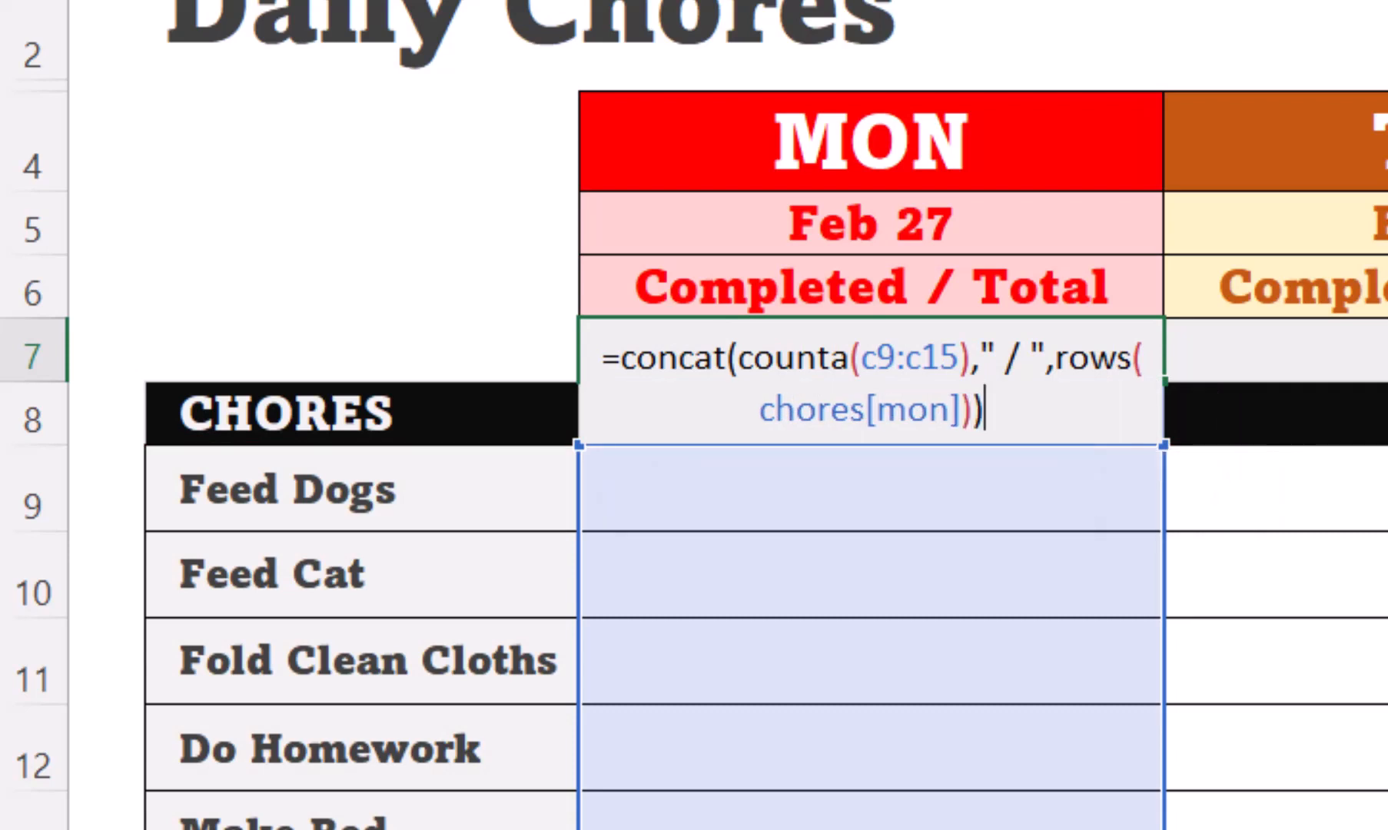
pyautogui.press('Return')
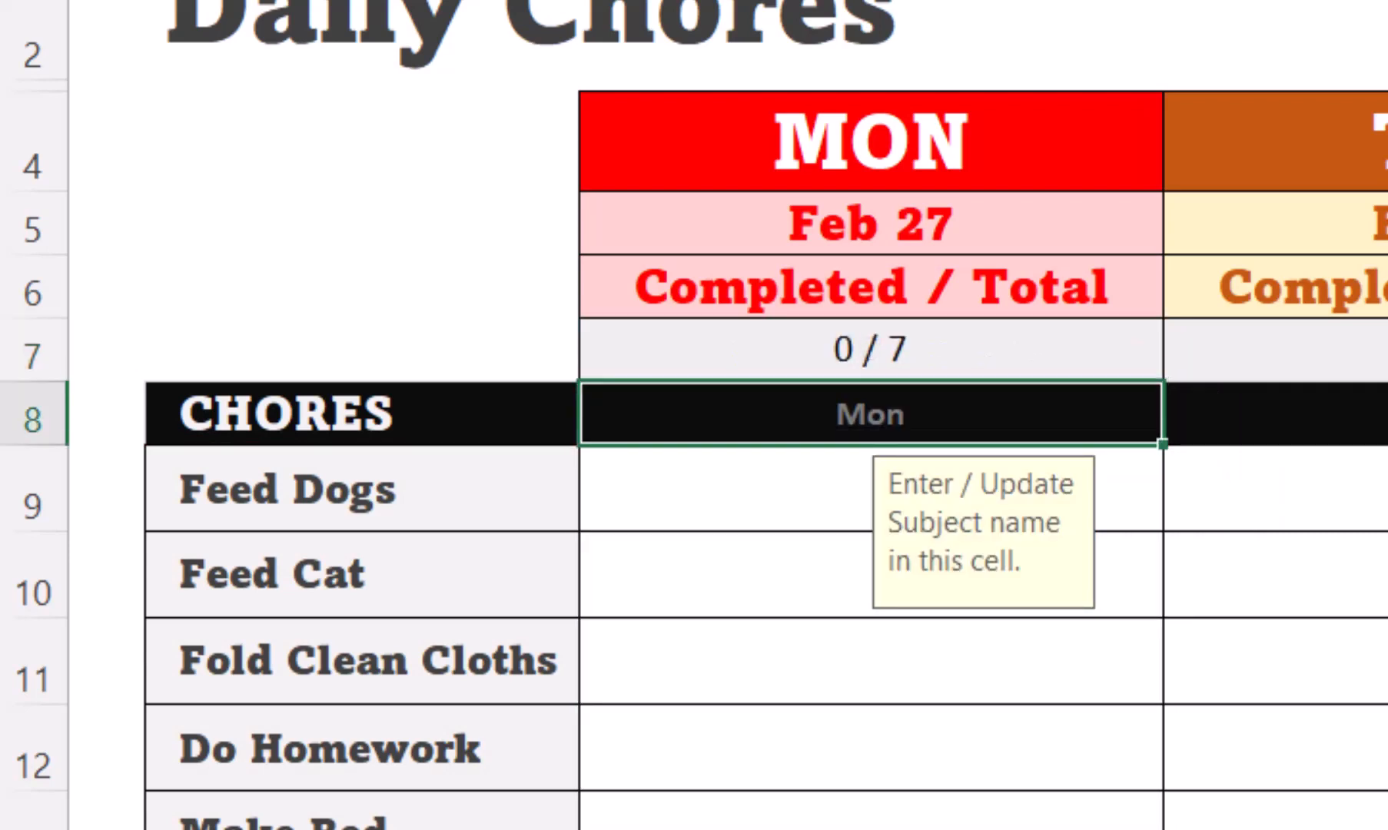
# Step: Fill Monday's Completed / Total formula from C7 across row 7 through Friday in G7
pyautogui.click(870, 349)
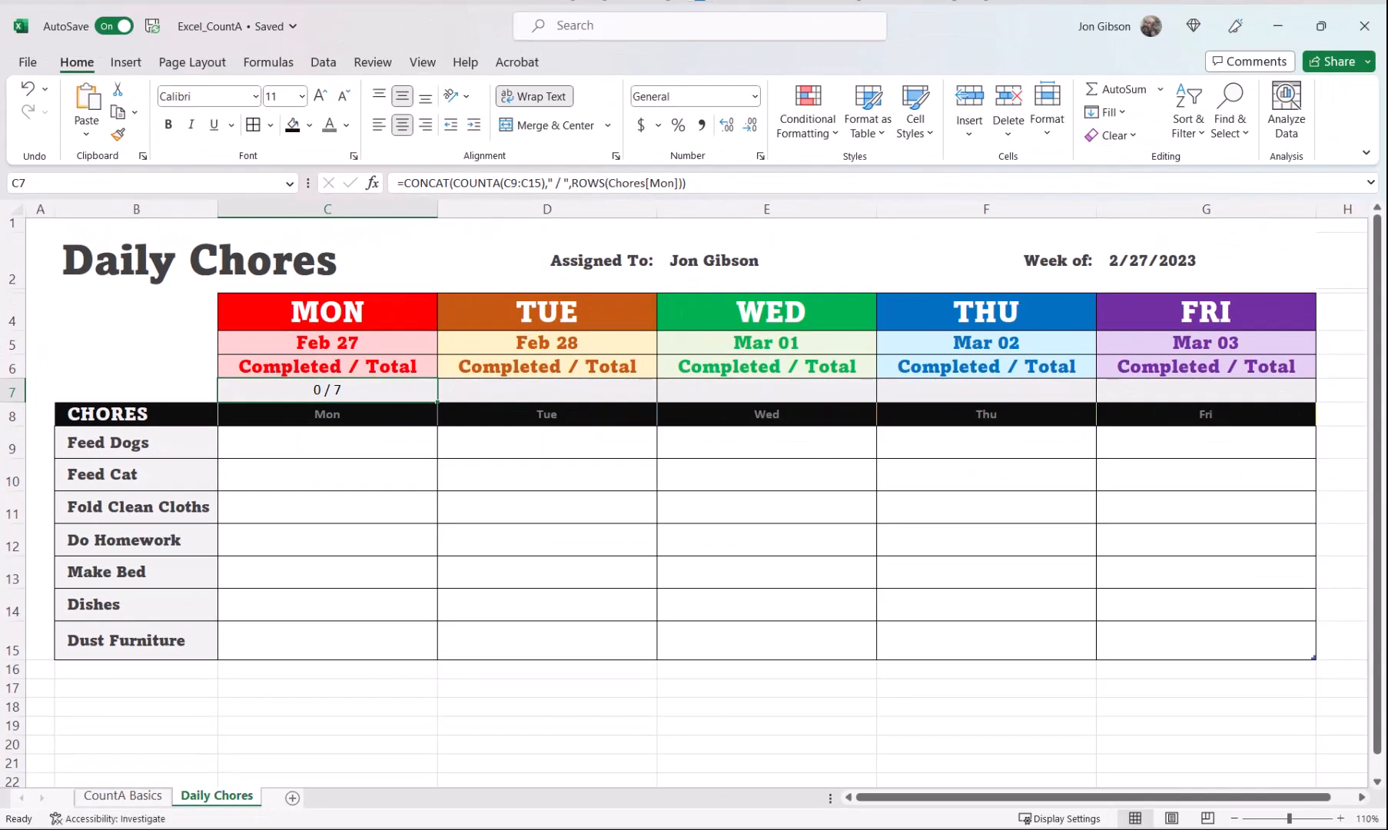
pyautogui.moveTo(437, 401); pyautogui.dragTo(1229, 392)
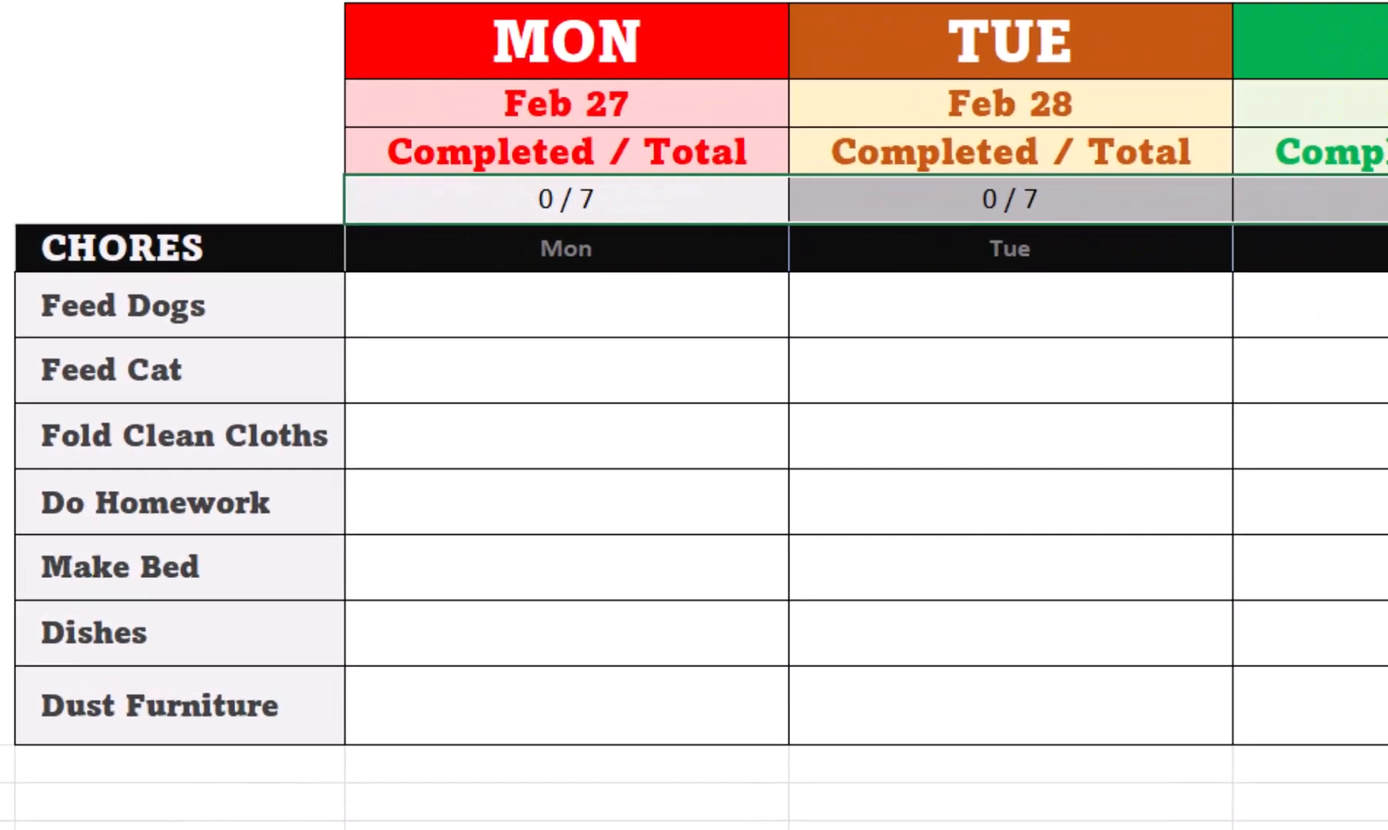
# Step: Mark Feed Cat, Fold Clean Cloths, Do Homework and Make Bed with an x in the Monday column
pyautogui.click(566, 370)
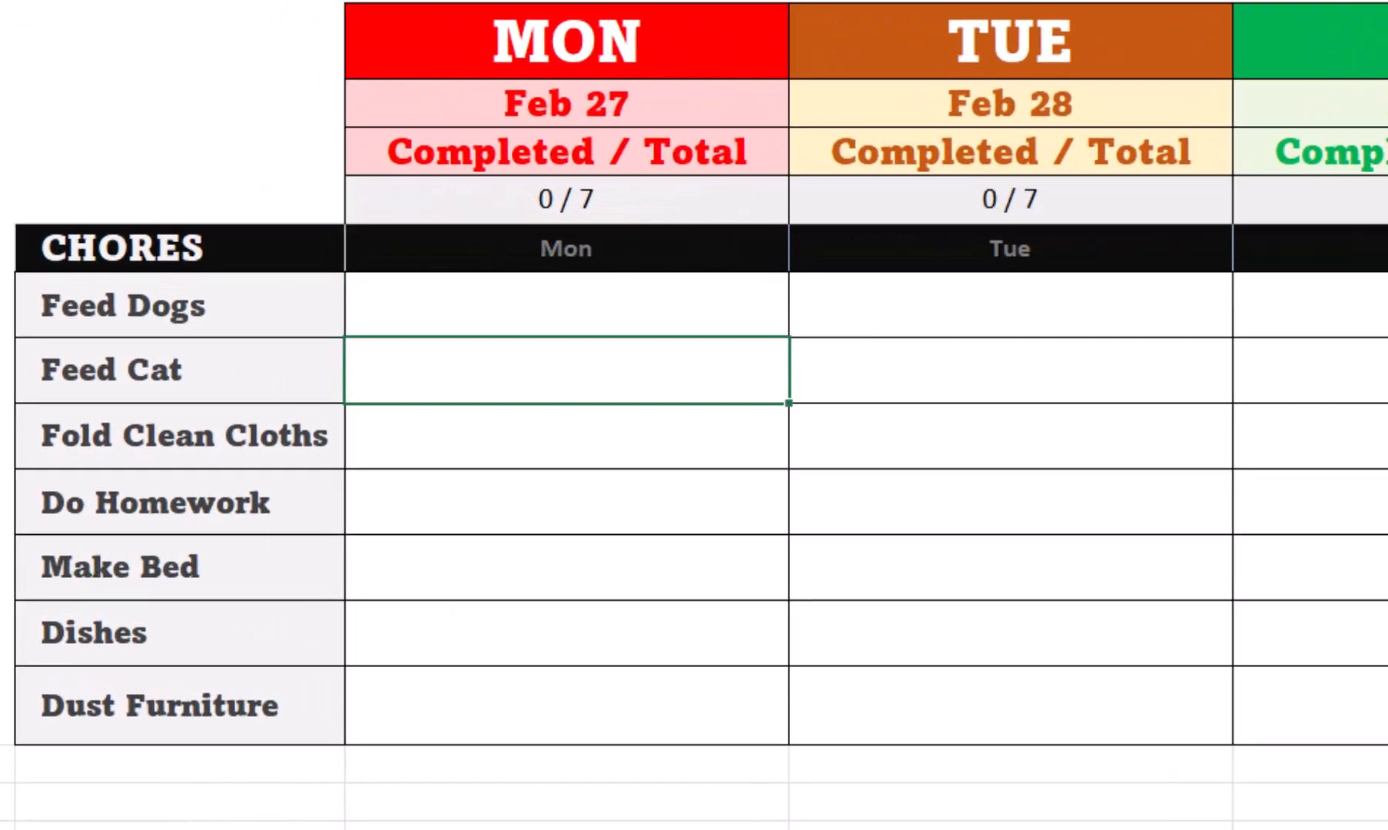
pyautogui.write('x')
pyautogui.press('Return')
pyautogui.write('x')
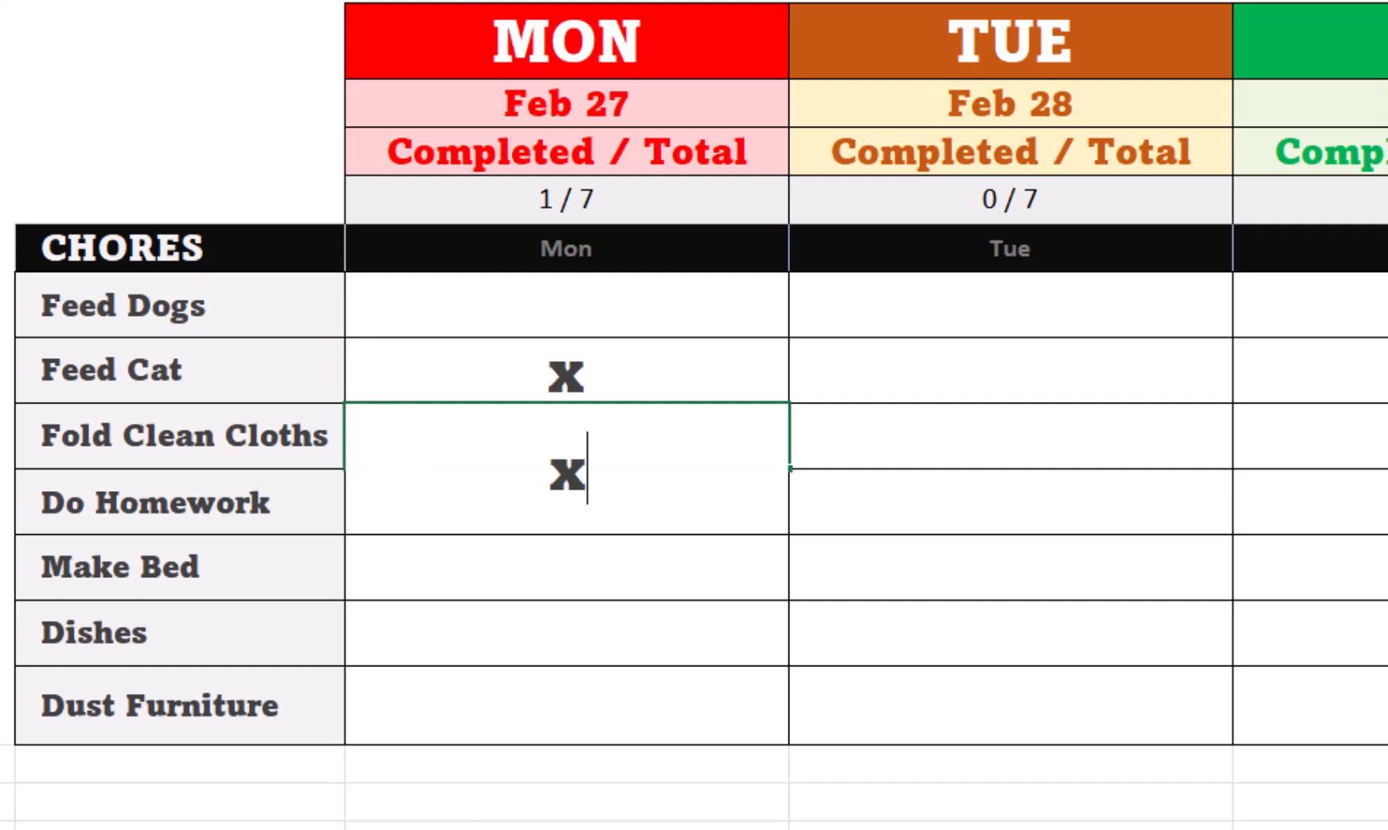
pyautogui.press('Return')
pyautogui.write('x')
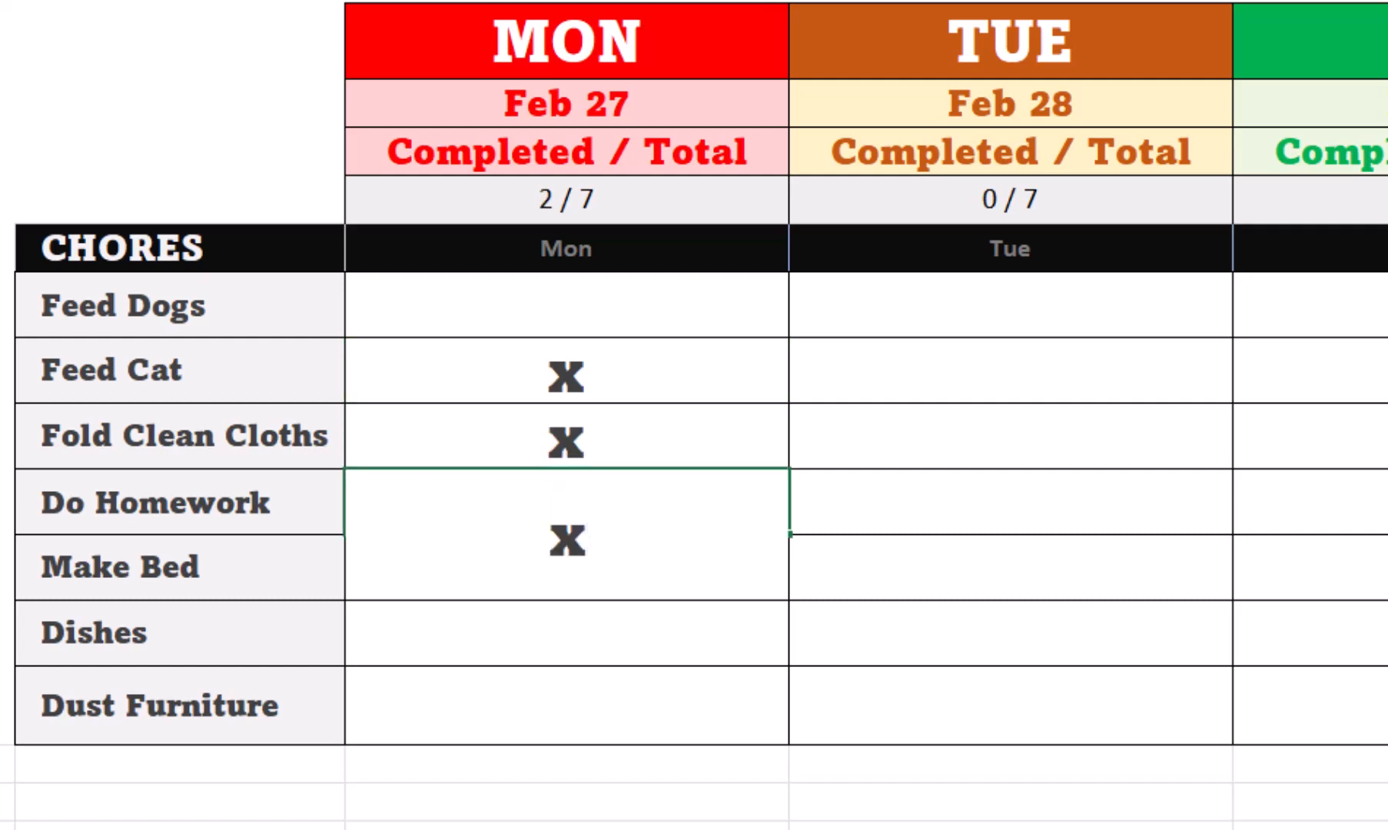
pyautogui.press('Return')
pyautogui.write('x')
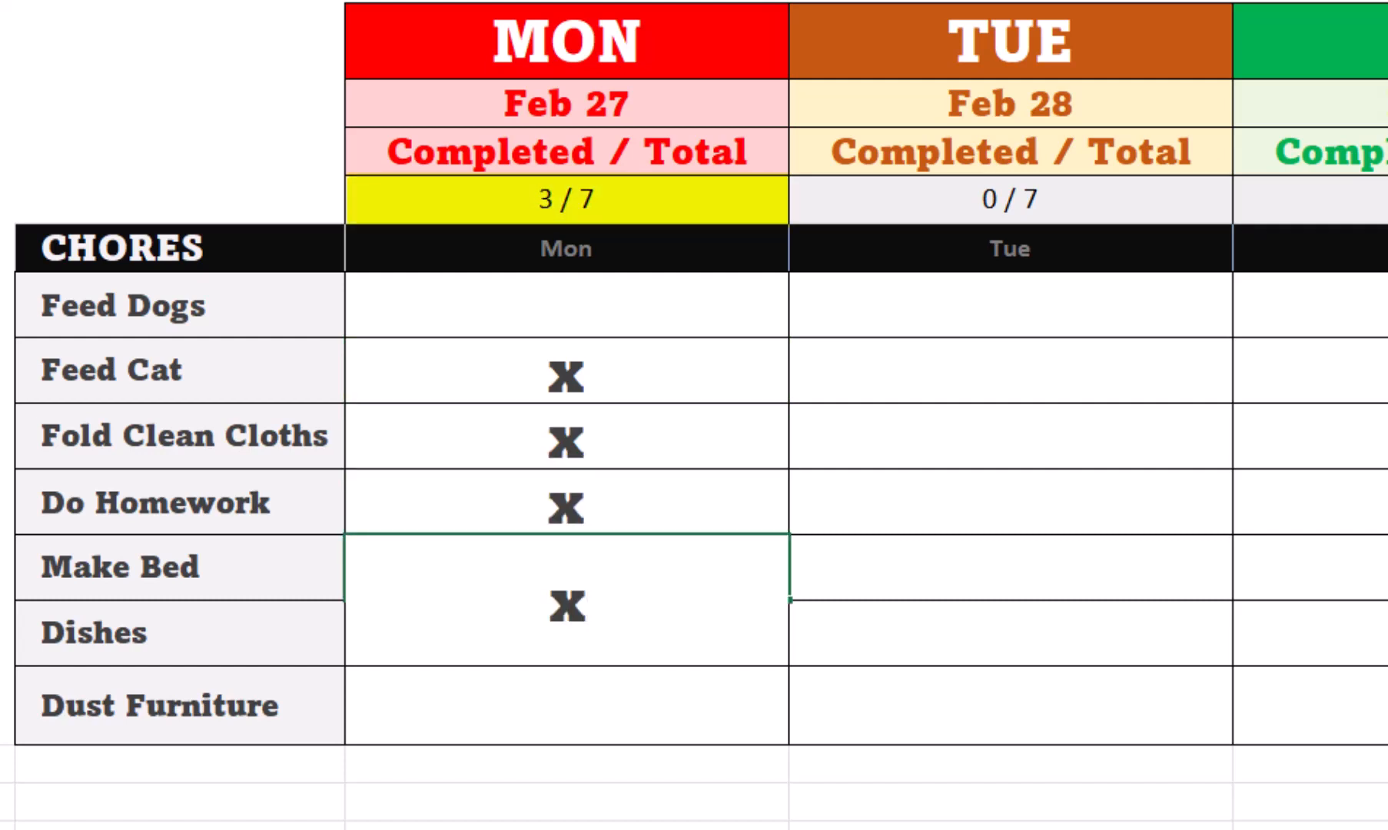
pyautogui.press('Return')
# Step: Add a Make Dinner chore in a new row at the end of the table and mark it with an x for Monday
pyautogui.press('Return')
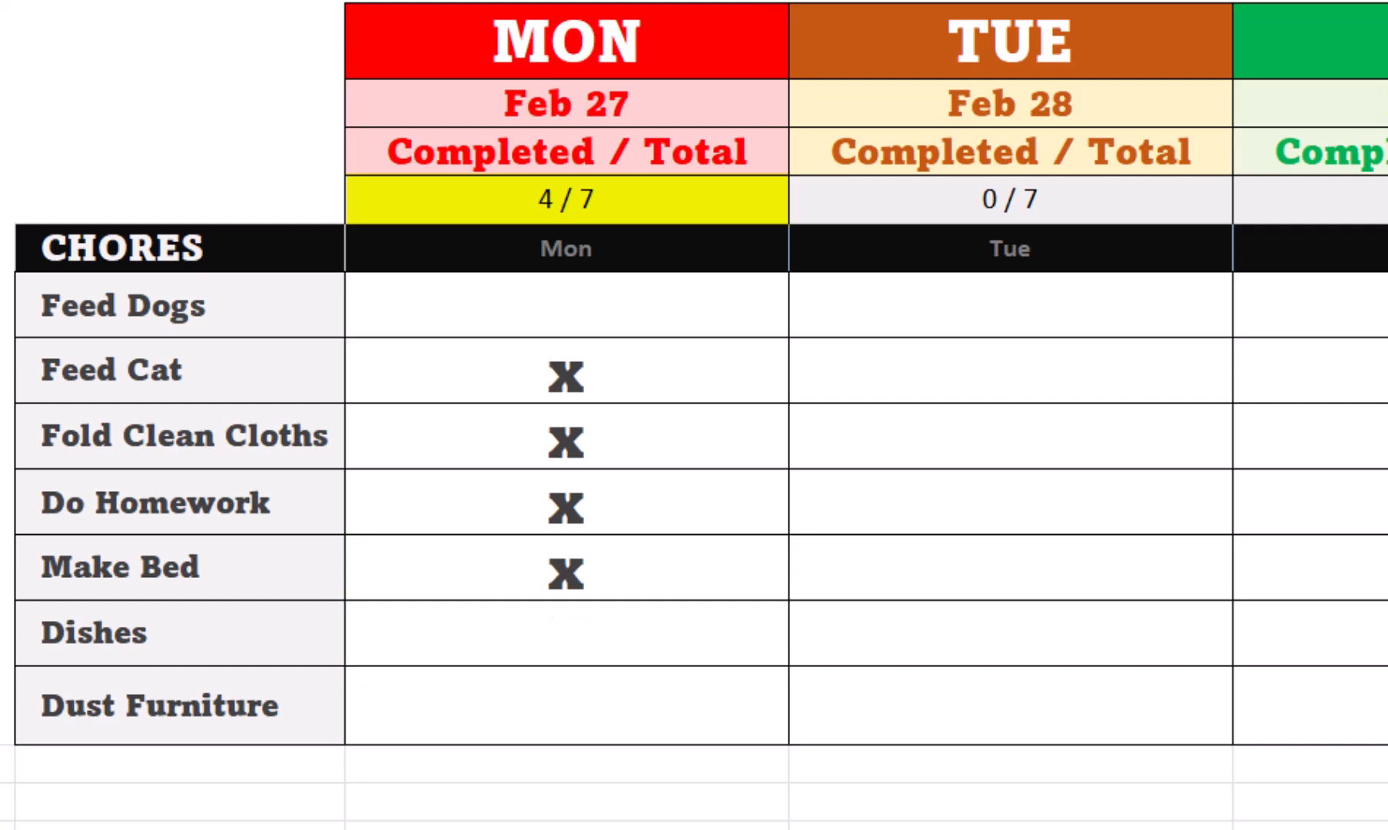
pyautogui.press('Tab')
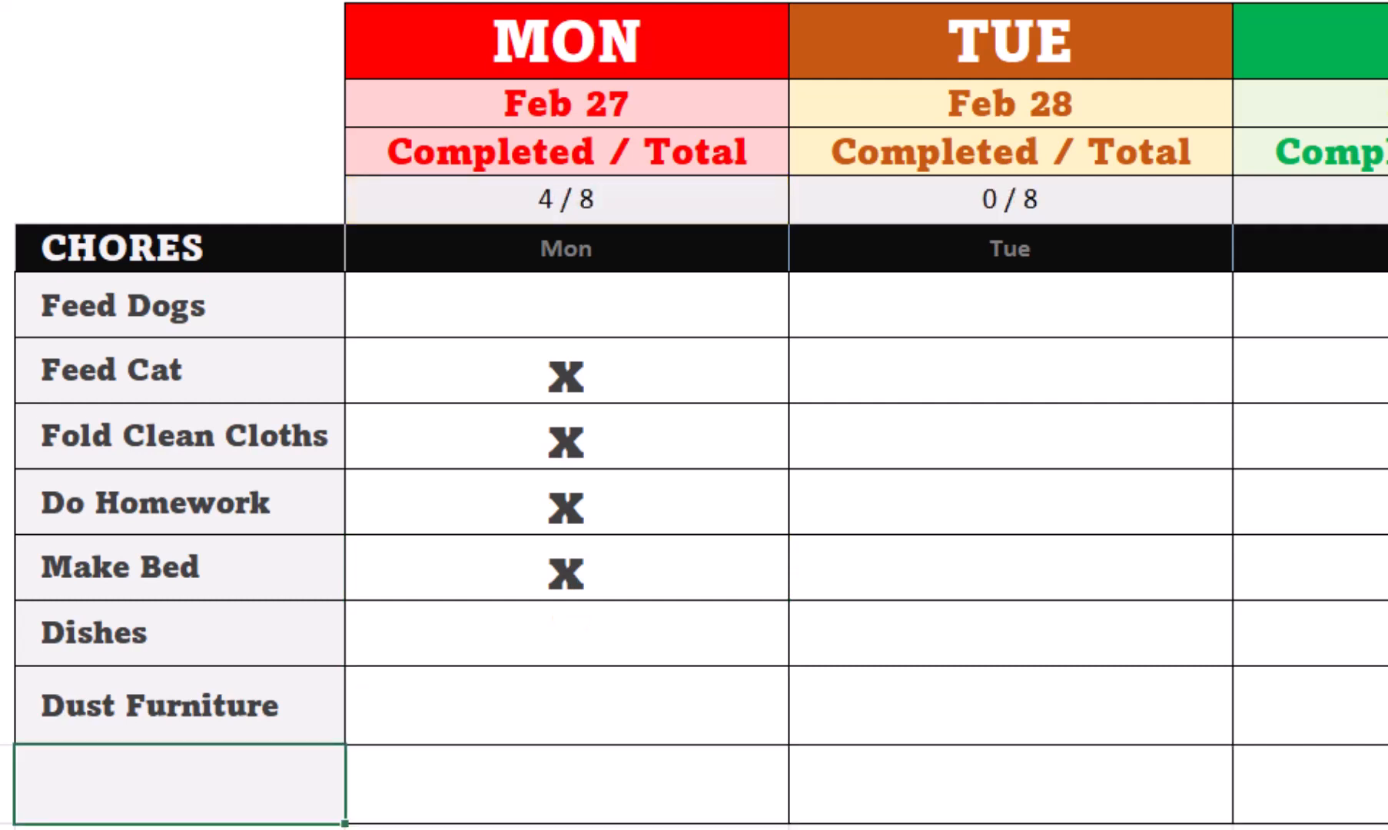
pyautogui.write('Make D')
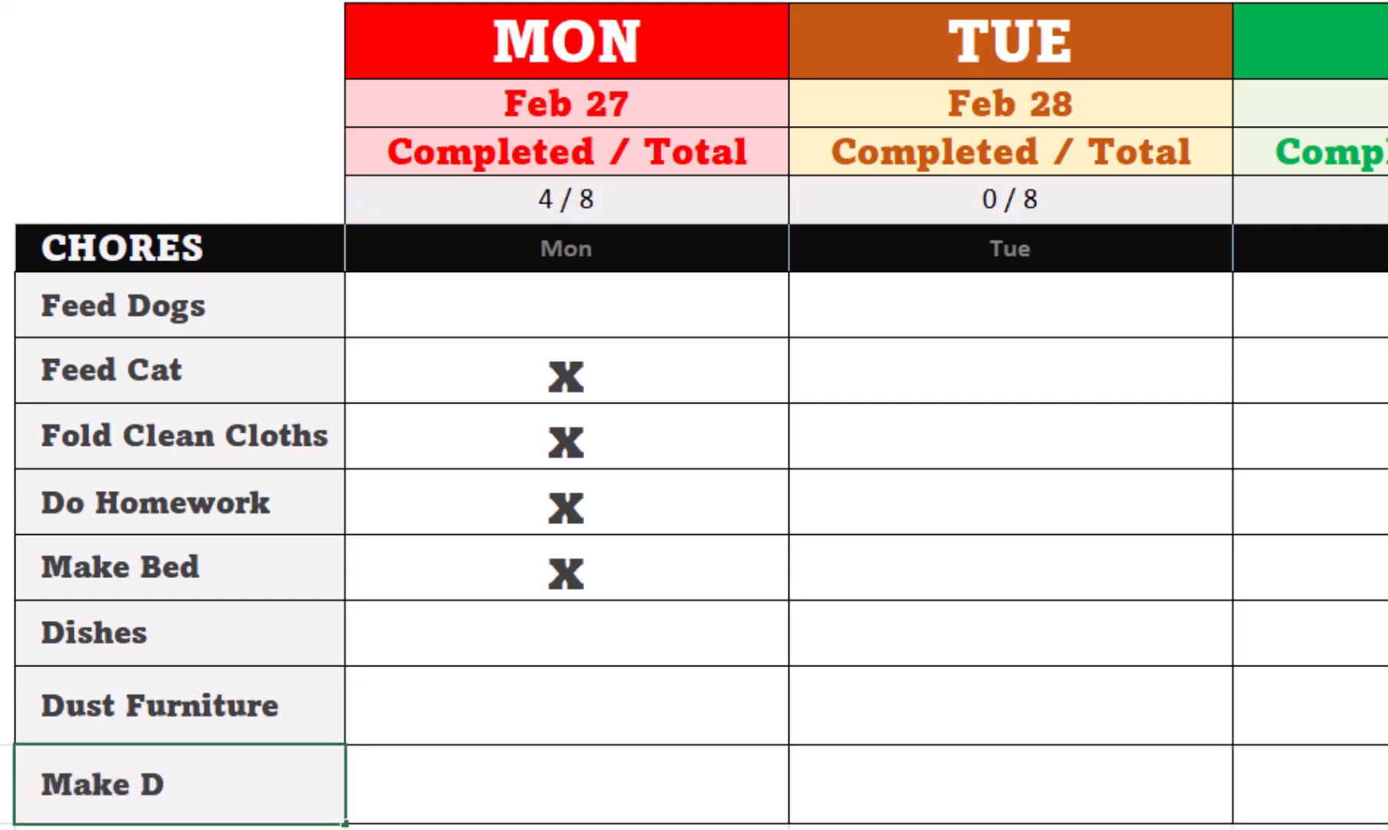
pyautogui.write('inner')
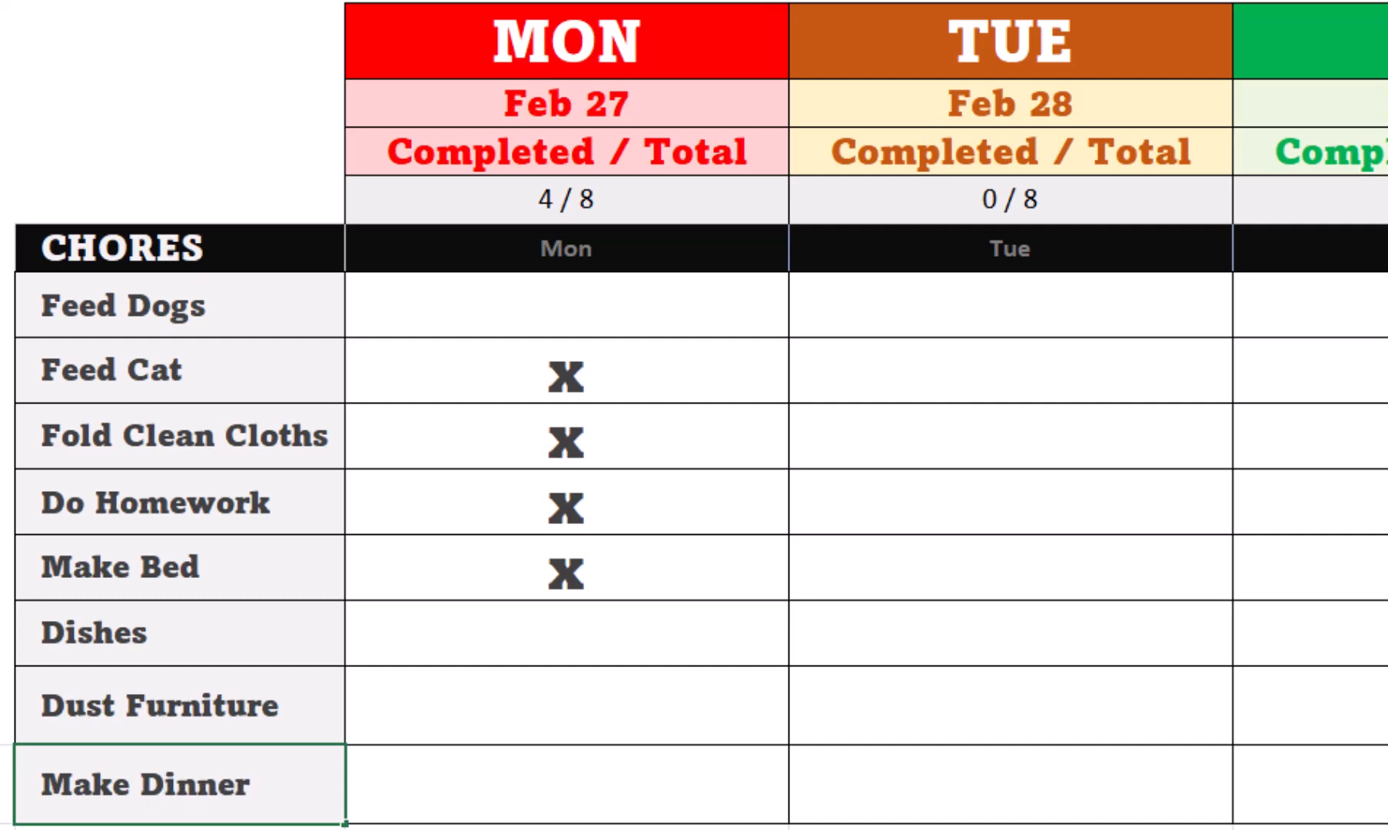
pyautogui.press('Tab')
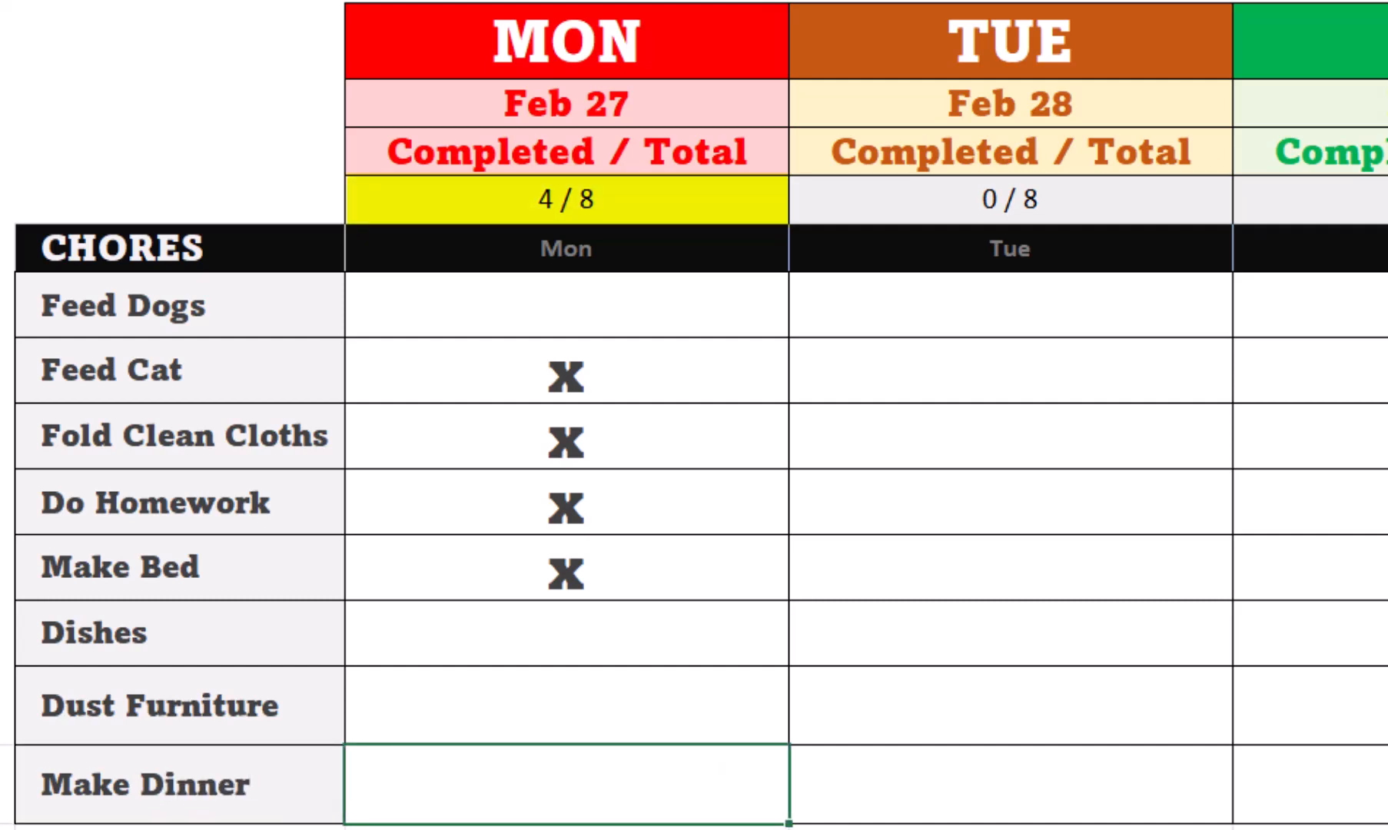
pyautogui.write('x')
pyautogui.press('Tab')
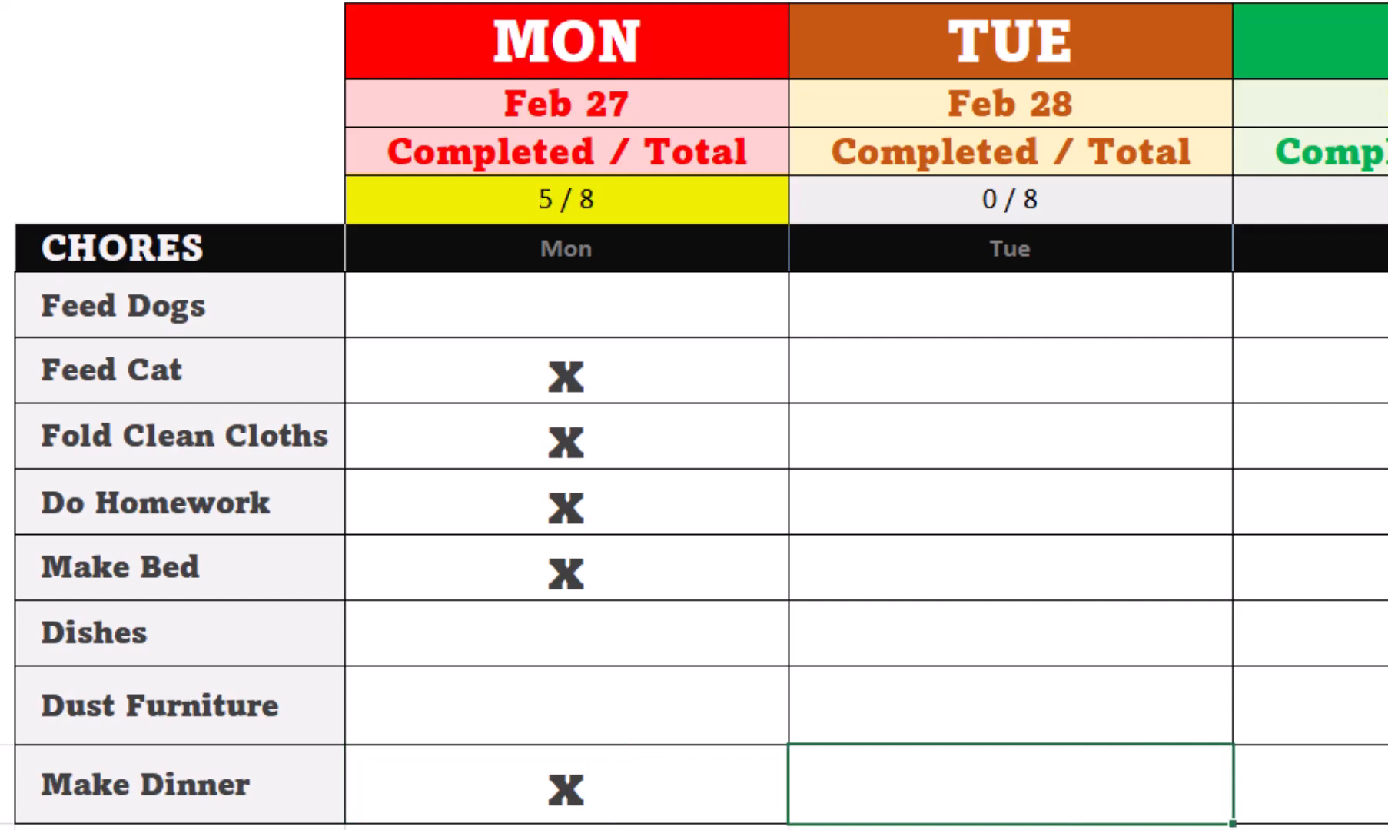